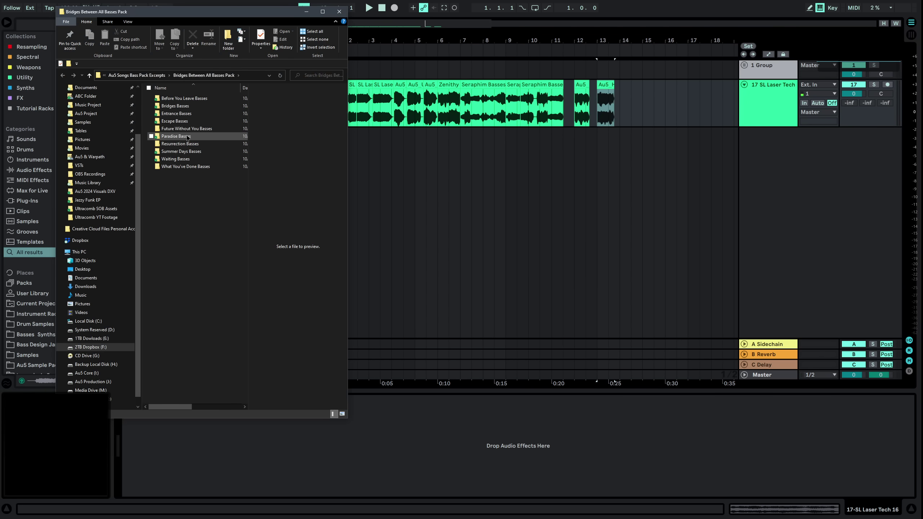
Open the Paradise Basses folder and add the Summer Days Bass 27 to 31 samples at the end of the bass track.
double_click(176, 136)
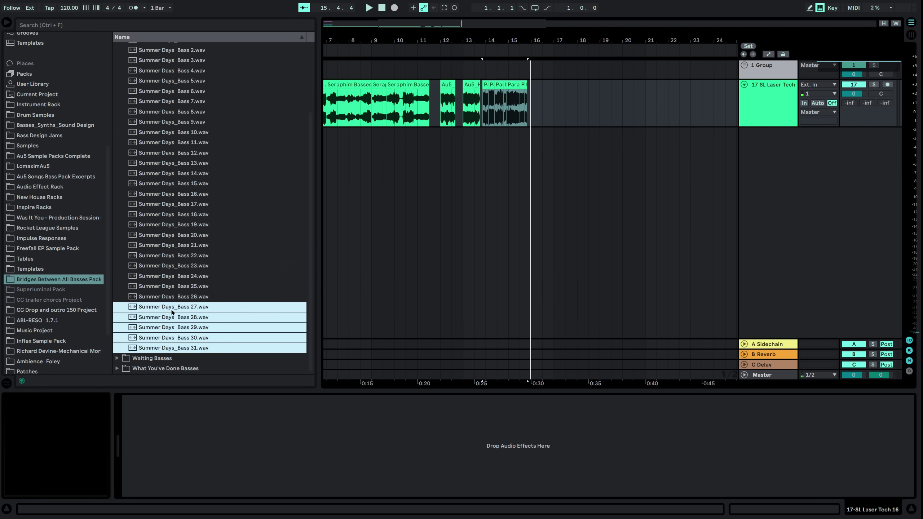
drag(173, 327, 537, 110)
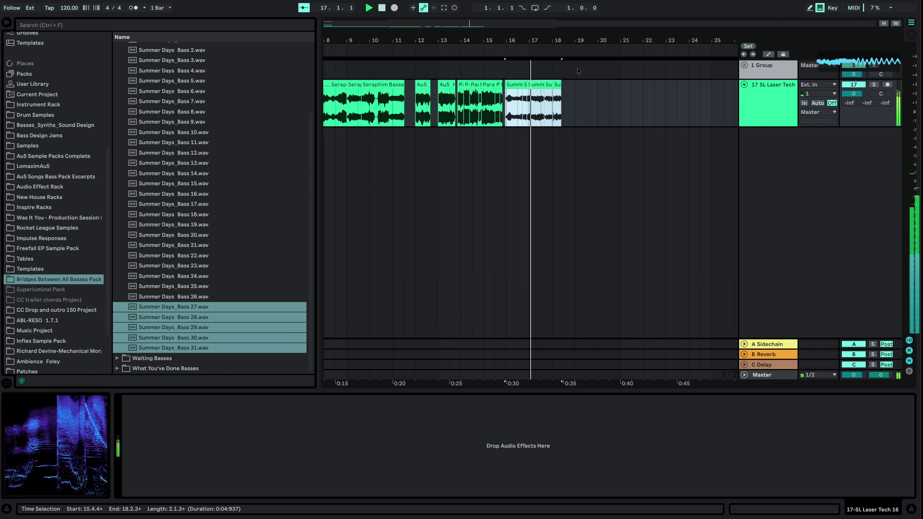
click(578, 105)
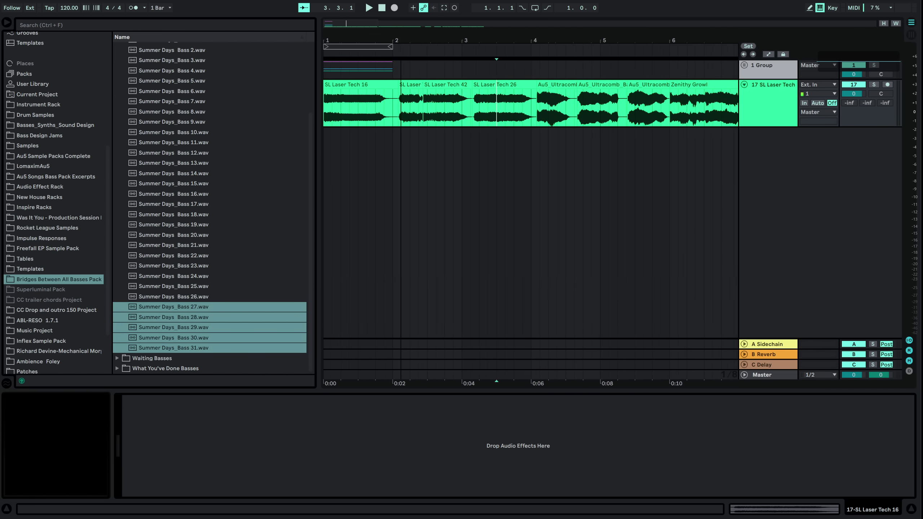
Delete the empty time before the Paradise clips, between the Seraphim bass clips and after the Zenithy Growl clip.
drag(401, 41, 379, 40)
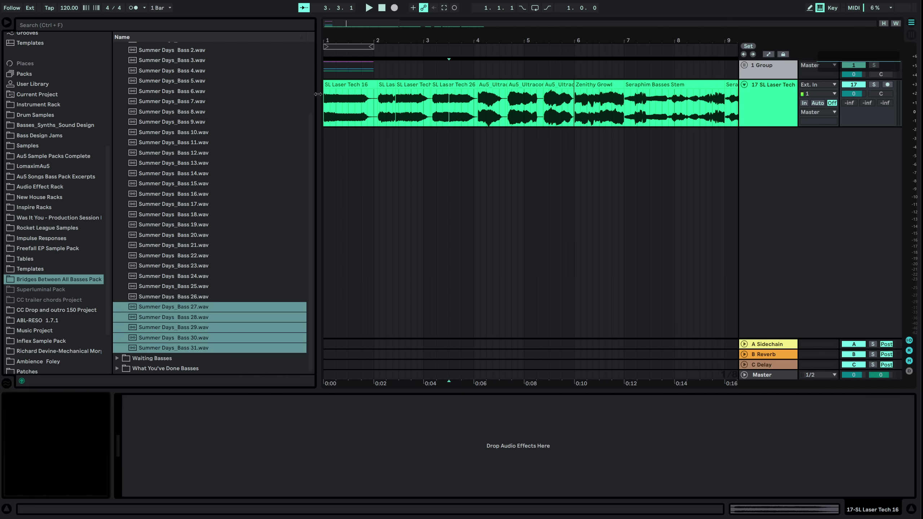
click(361, 84)
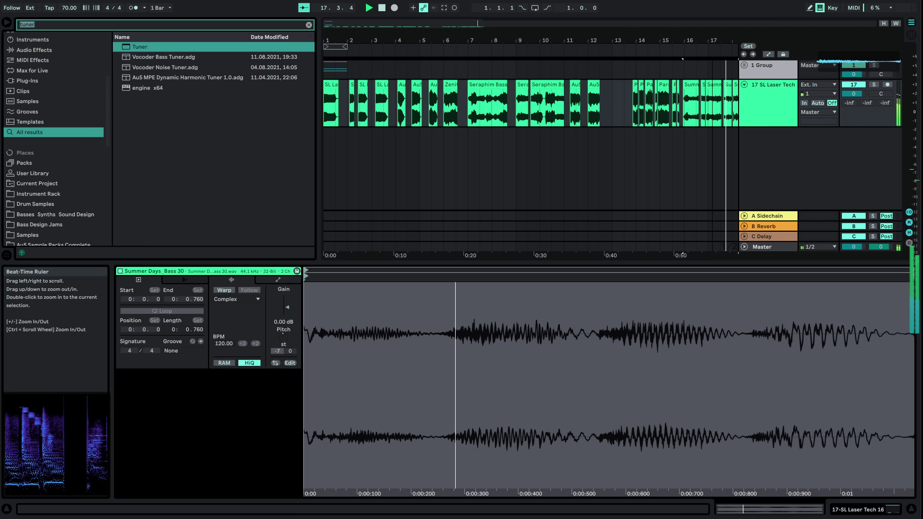
drag(633, 109, 604, 123)
key(ctrl+shift+Delete)
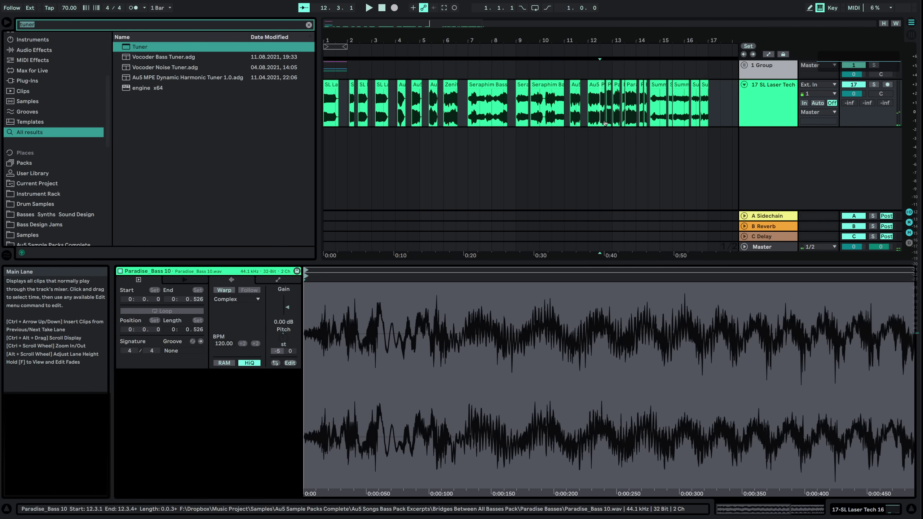
double_click(510, 106)
key(ctrl+shift+Delete)
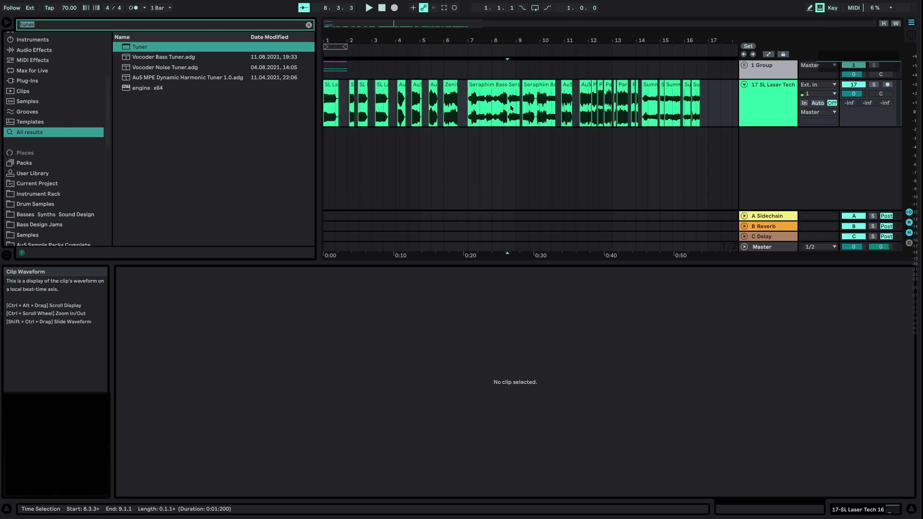
drag(457, 105, 462, 105)
key(ctrl+shift+Delete)
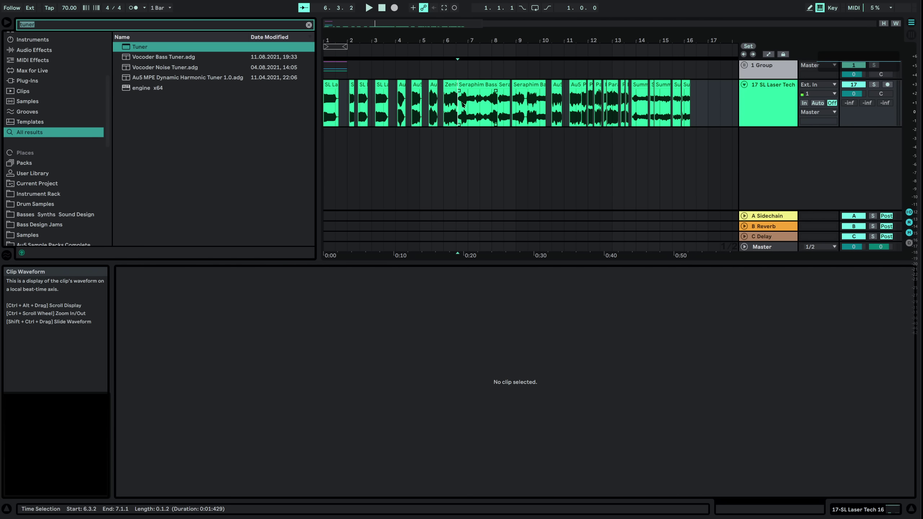
Add a Compressor to the bass track's effect chain and audition the clips through the chain.
key(ctrl+a)
click(153, 25)
text(comp)
key(Down)
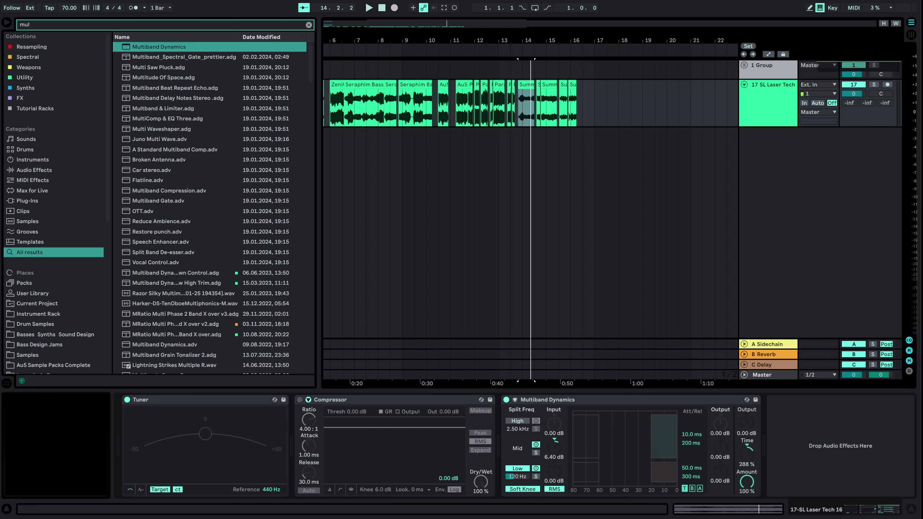
key(space)
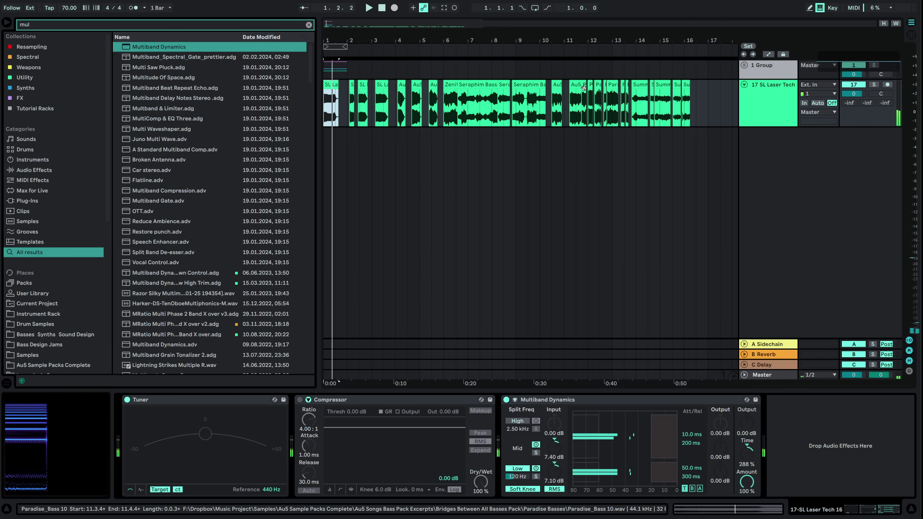
click(583, 88)
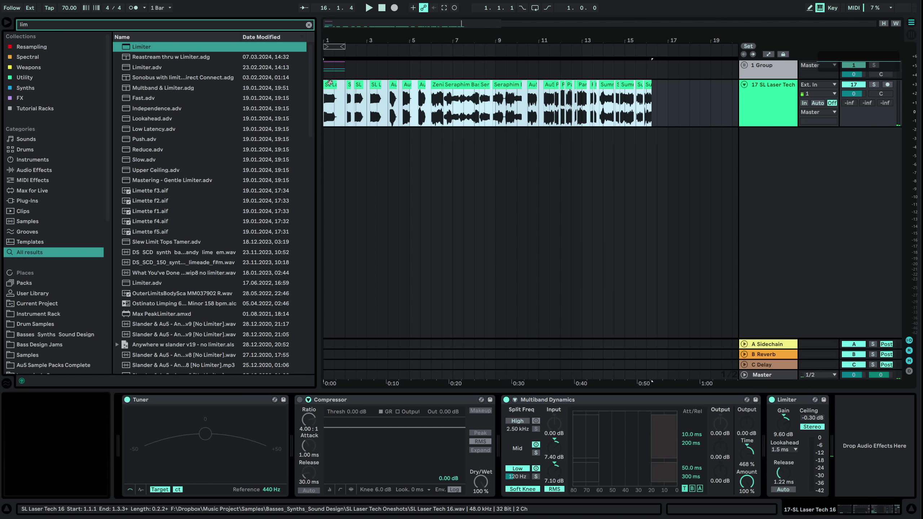
Freeze and flatten the bass track, and consolidate its clips into one audio clip.
right_click(760, 99)
click(804, 163)
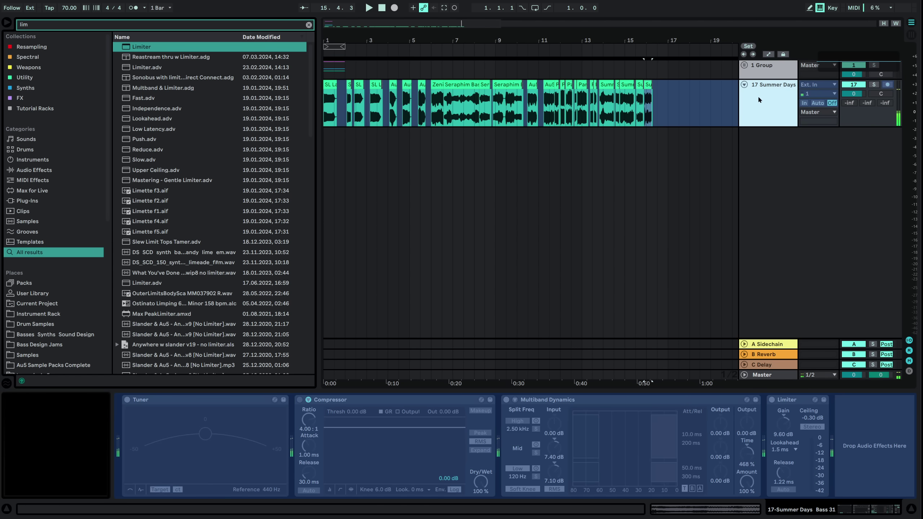
right_click(757, 95)
click(791, 175)
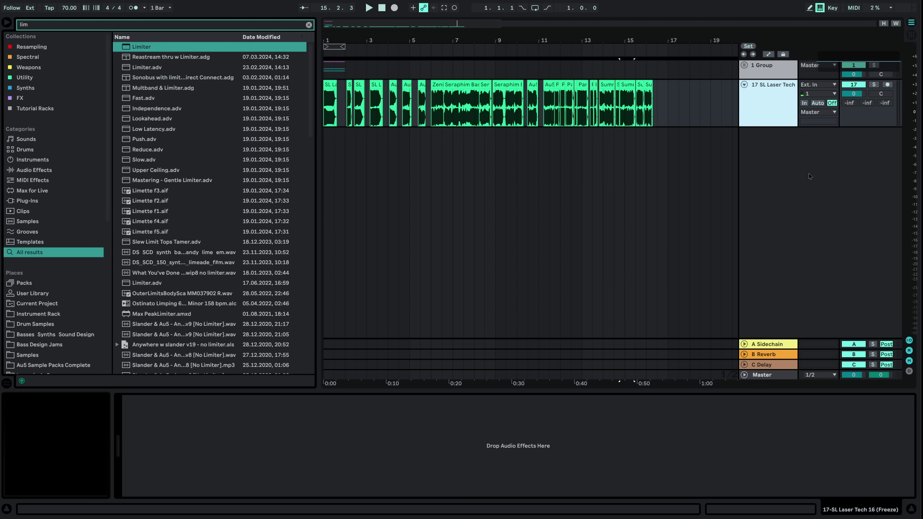
key(ctrl+j)
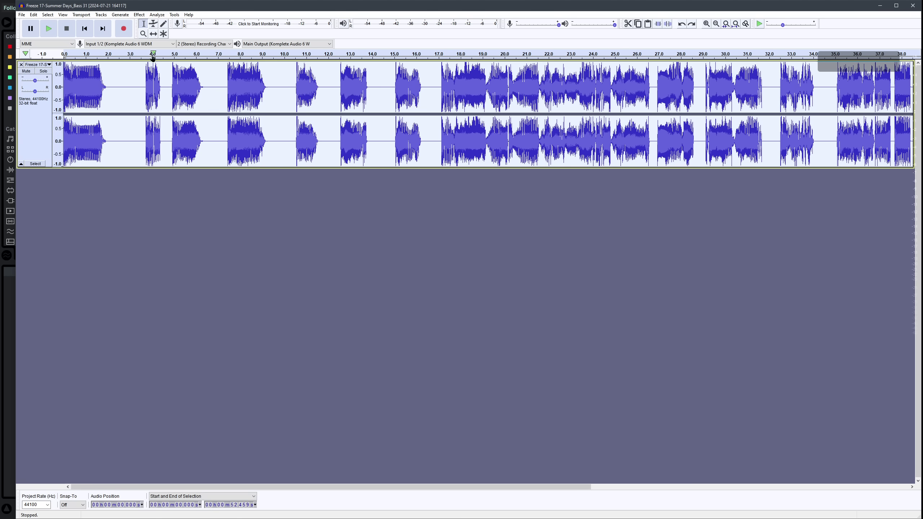
Truncate the silences in the joined bass recording to 0.01 seconds and export the audio as Bass Monolith 7_21.wav.
click(98, 14)
click(185, 195)
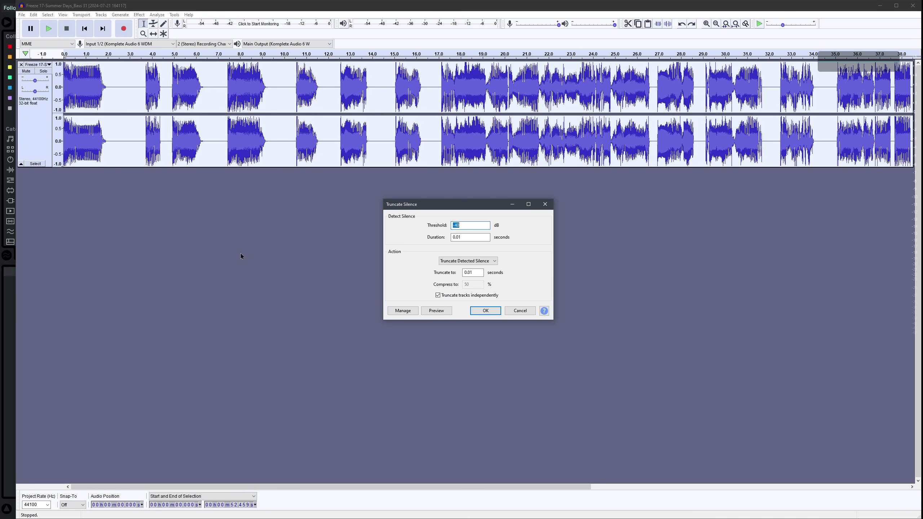
click(22, 15)
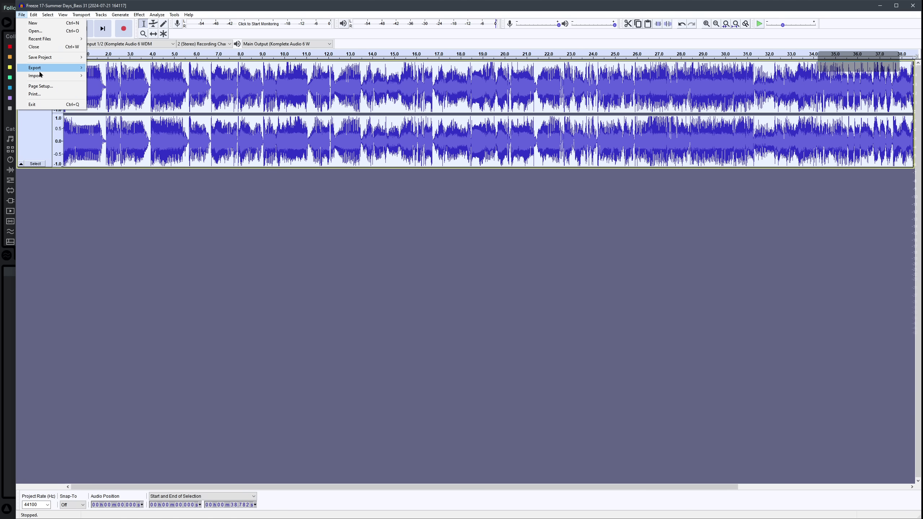
mouse_move(36, 69)
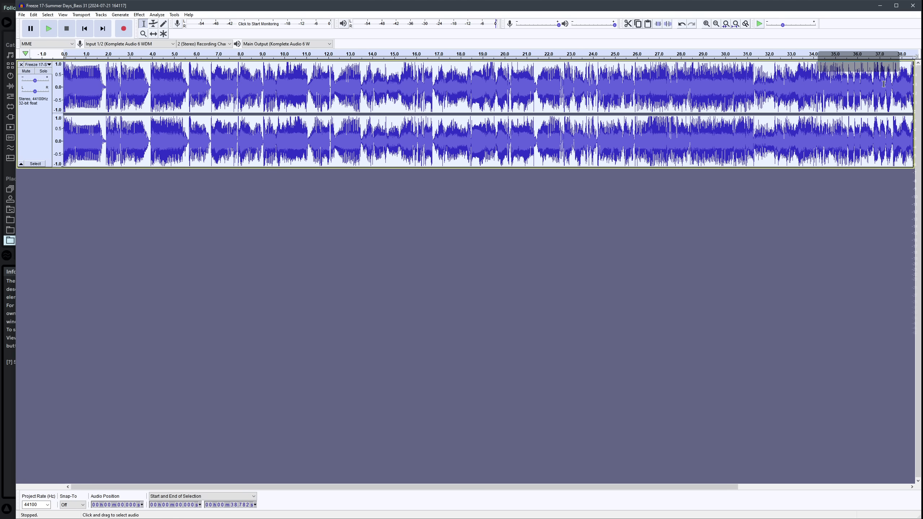
click(879, 7)
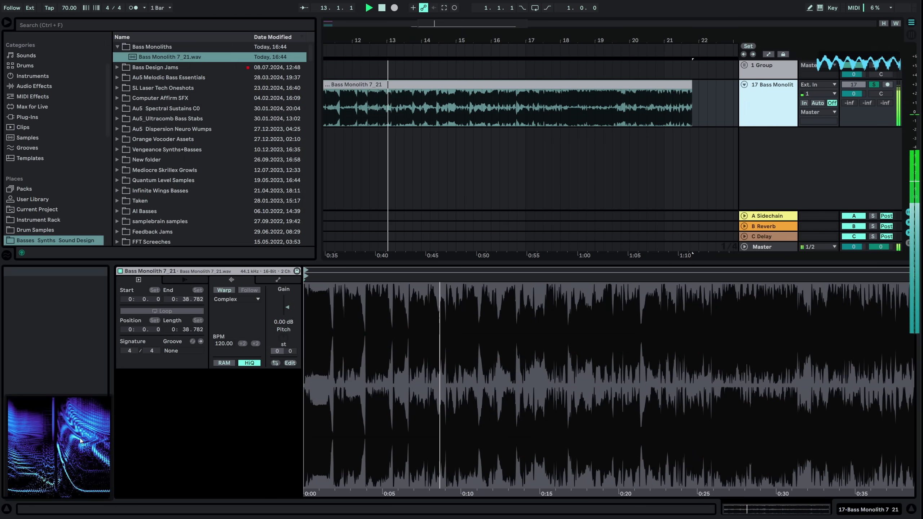
Listen to the Bass Monolith 7_21 clip on track 17 and inspect its waveform.
click(578, 107)
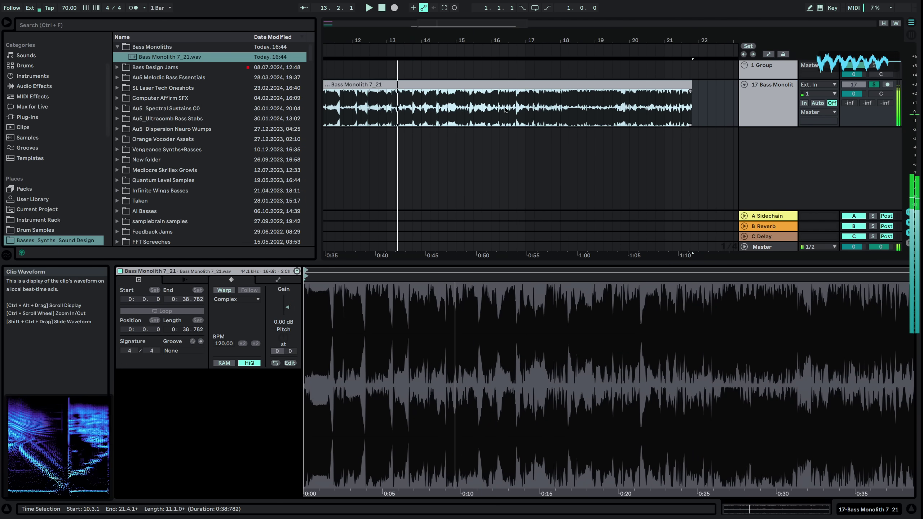
click(627, 108)
drag(627, 40, 627, 14)
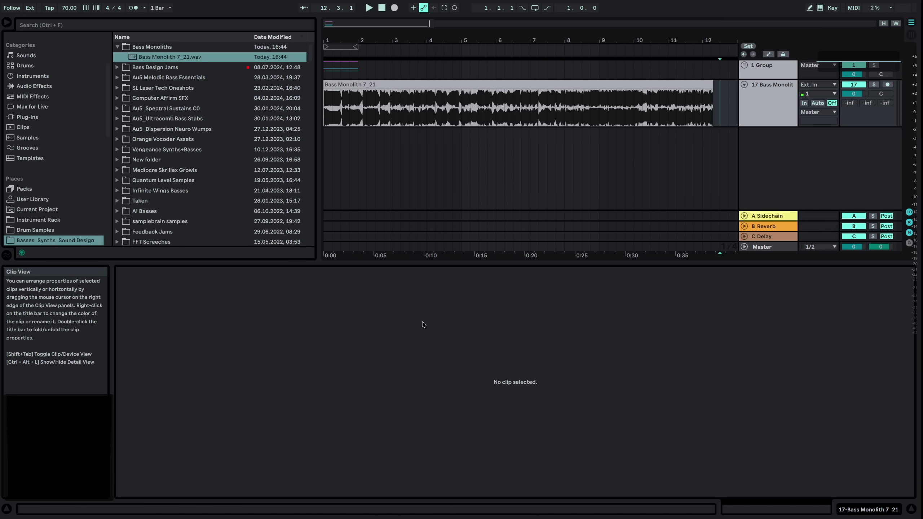
Search for Sampler and load it as an instrument on a new MIDI track.
click(293, 28)
text(sampler)
key(Return)
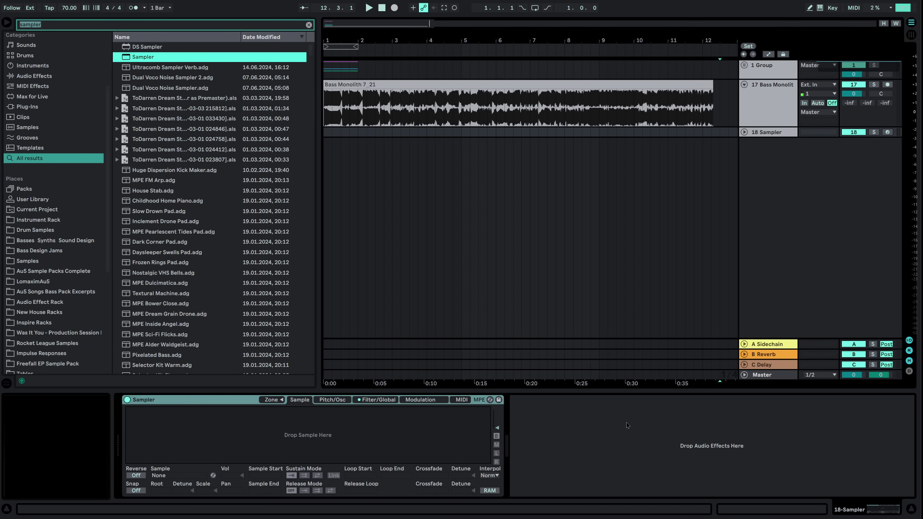
click(197, 401)
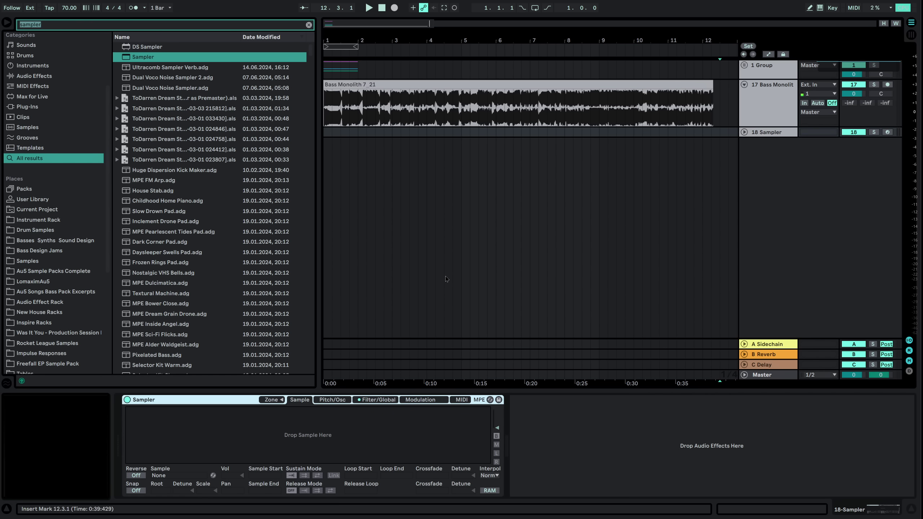
Replace the Sampler with a Simpler instrument and load the Bass Monolith 7_21 clip into it.
click(310, 26)
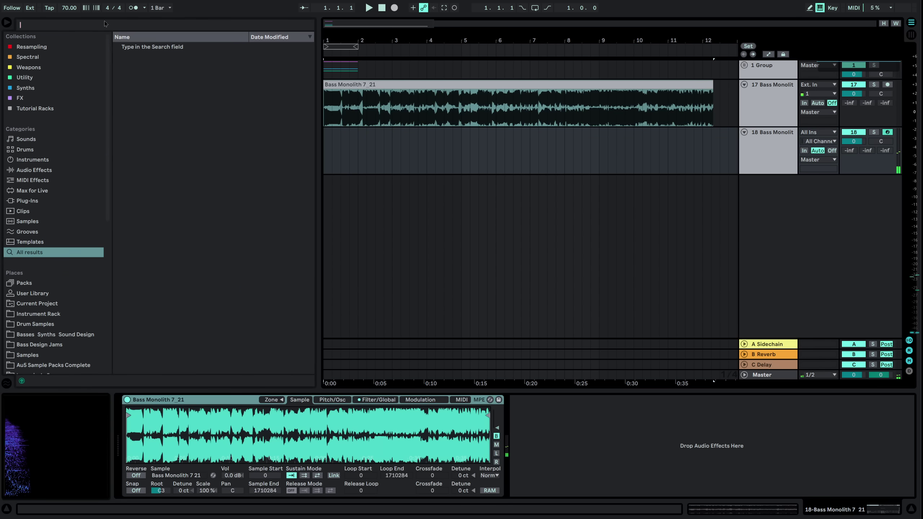
click(105, 25)
text(s)
text(impler)
double_click(141, 48)
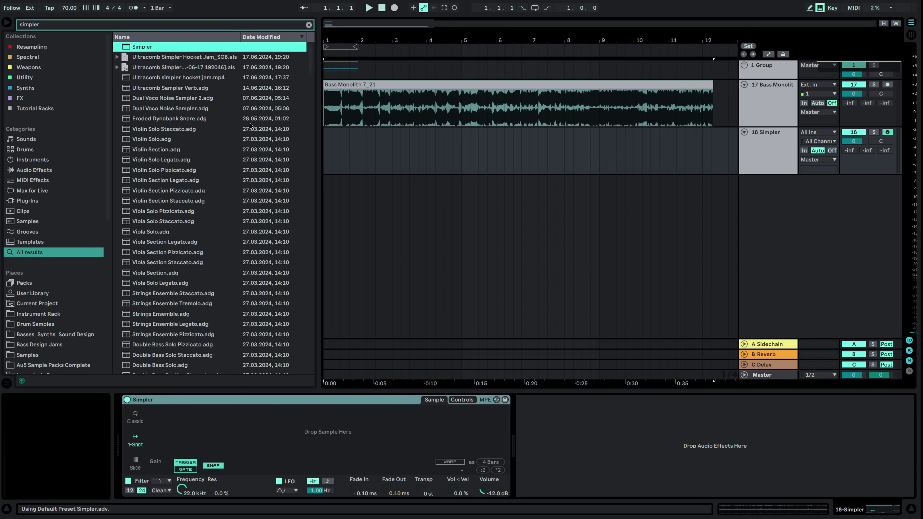
drag(395, 83, 317, 428)
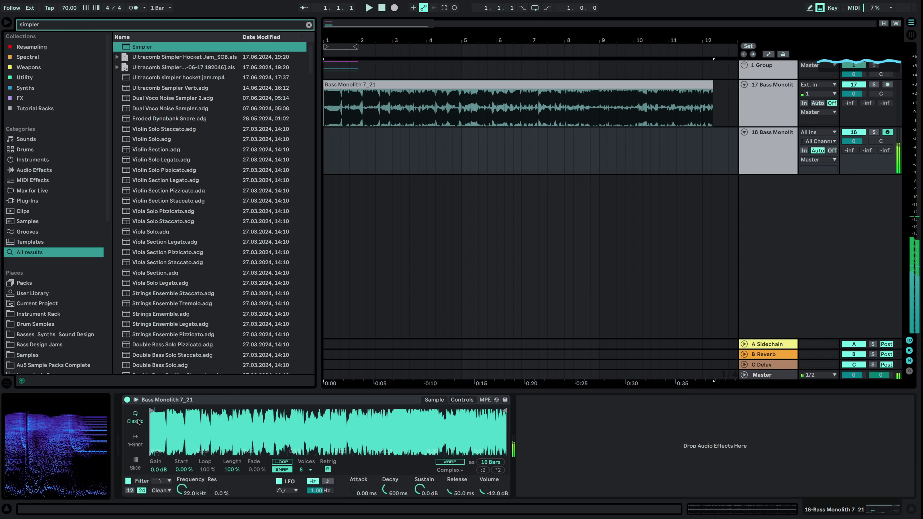
Set Simpler's transposition to +34 st and its pitch bend range to +12 st while checking with a test note.
click(466, 399)
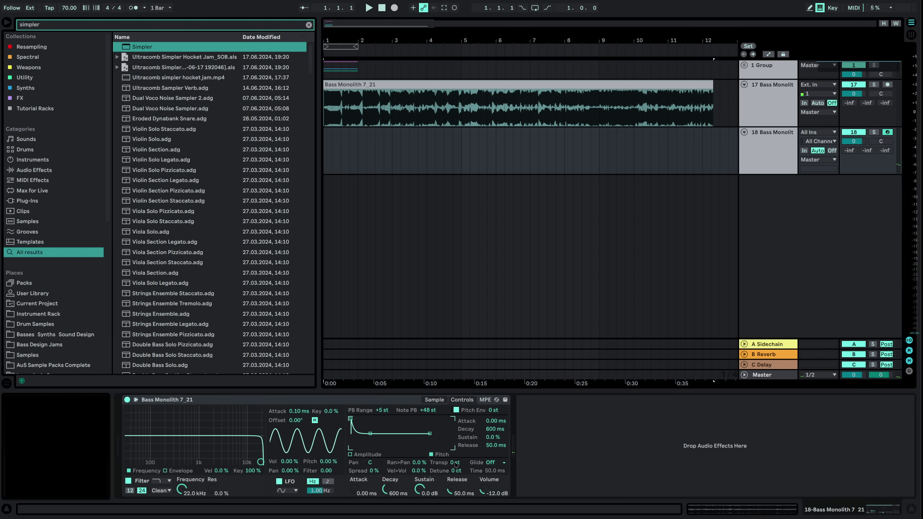
key(a)
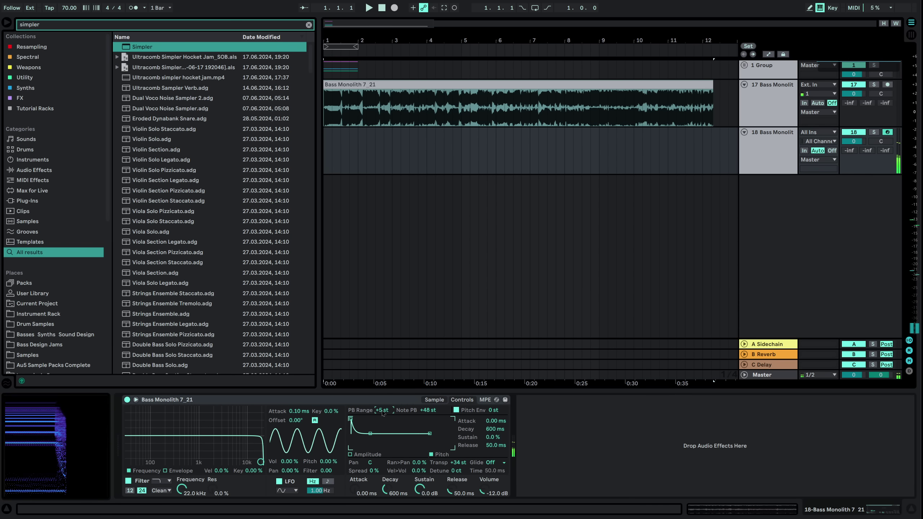
click(383, 411)
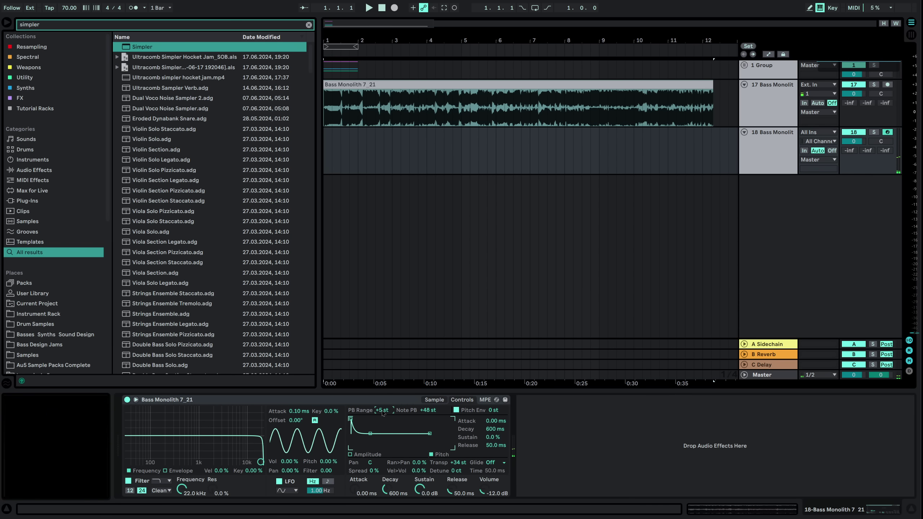
Sweep Simpler's sample start position while playing a note to audition different parts of the bass recording.
click(434, 400)
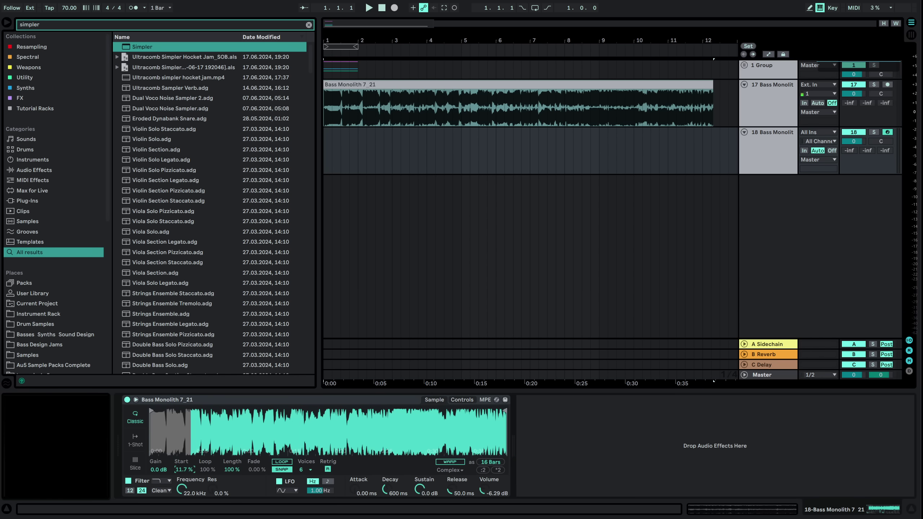
drag(184, 470, 228, 480)
key(a)
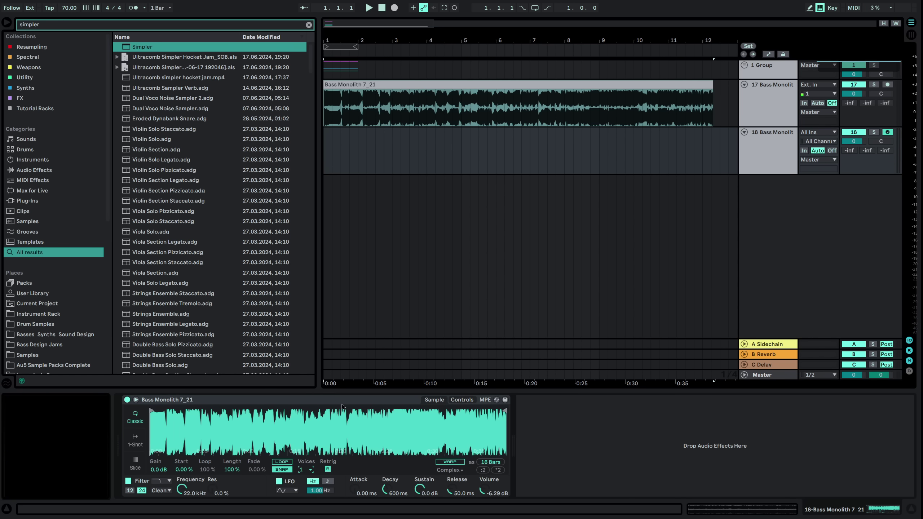
Set Simpler's pitch envelope amount to +48 st, adjust its decay, and audition it from other sample start positions.
click(464, 400)
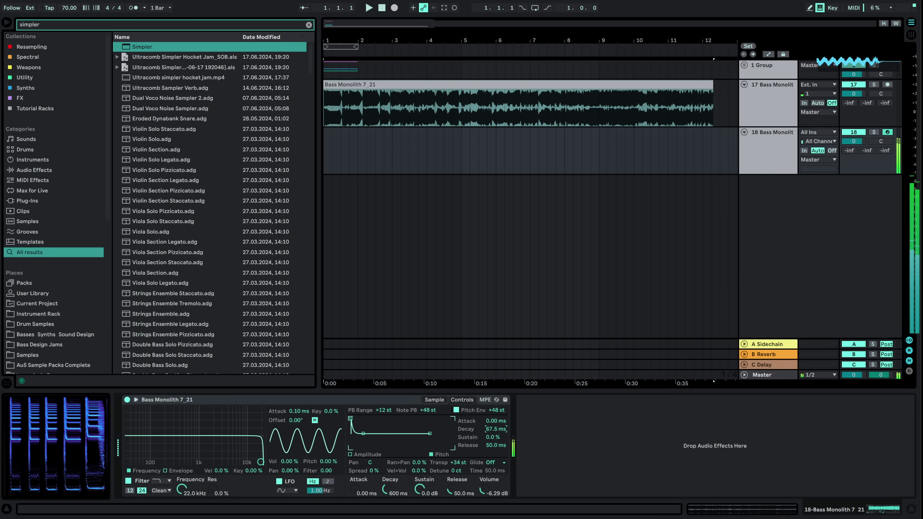
drag(496, 429, 496, 419)
click(434, 399)
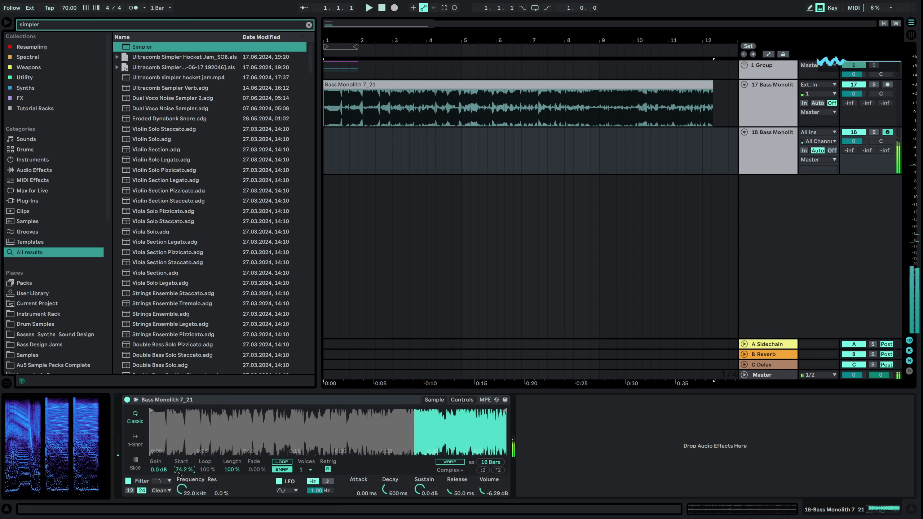
drag(355, 490, 355, 488)
drag(355, 488, 355, 485)
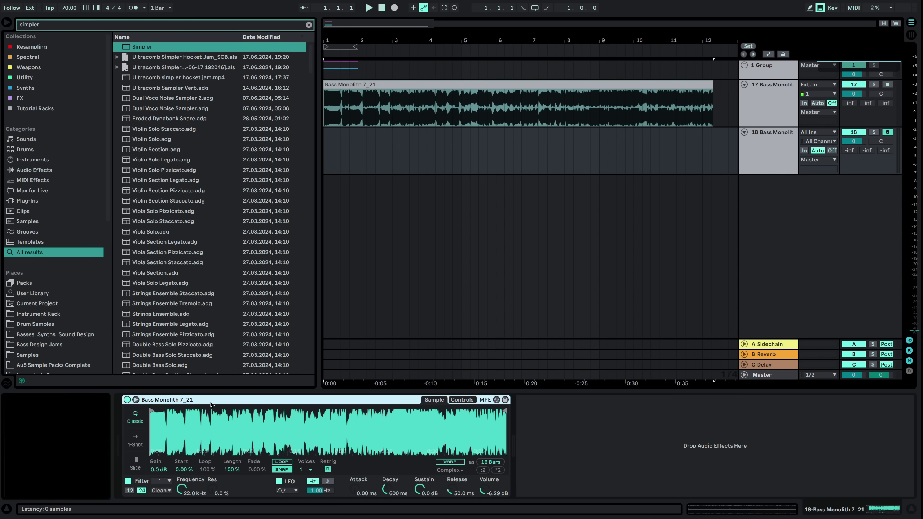
Group Simpler into an Instrument Rack and play repeated test notes to audition its filter envelope.
key(ctrl+g)
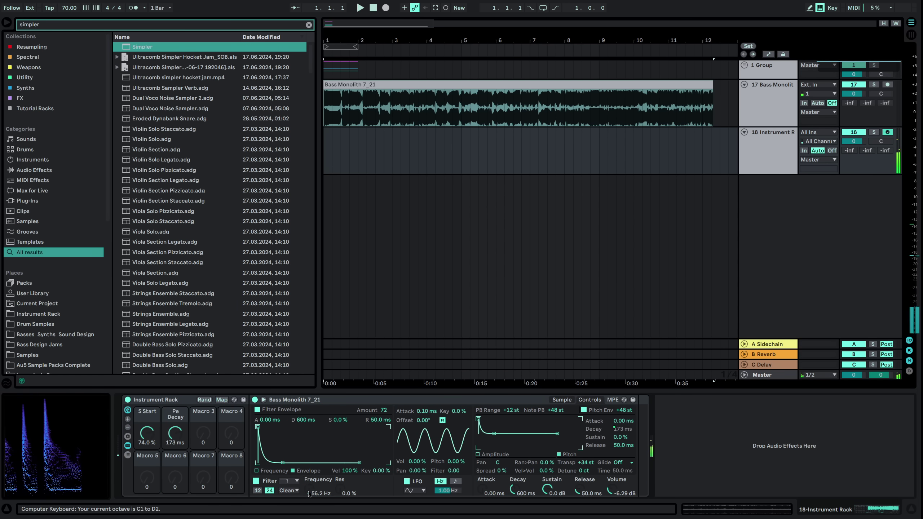
key(a)
key(a)
key(a)
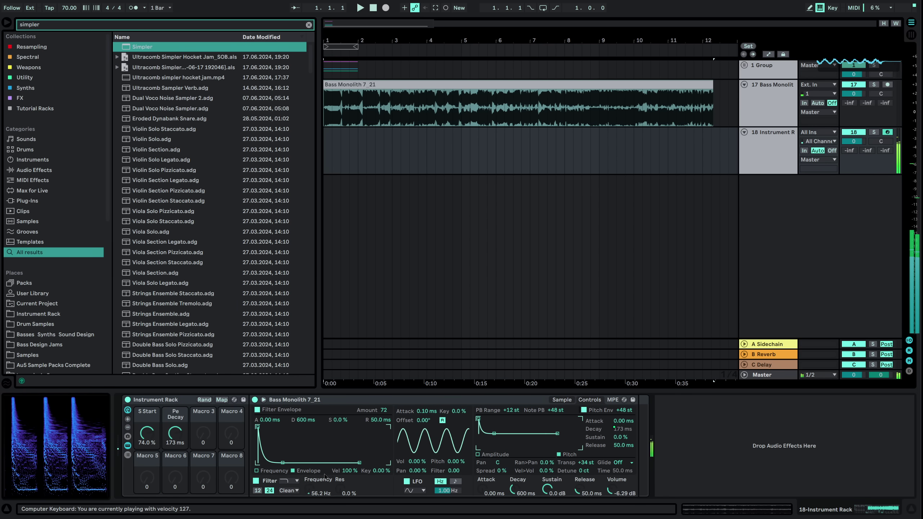
Play repeated test notes to audition the filter envelope at different velocities, and reset Simpler's filter frequency to its default.
key(c)
key(c)
key(c)
key(c)
key(c)
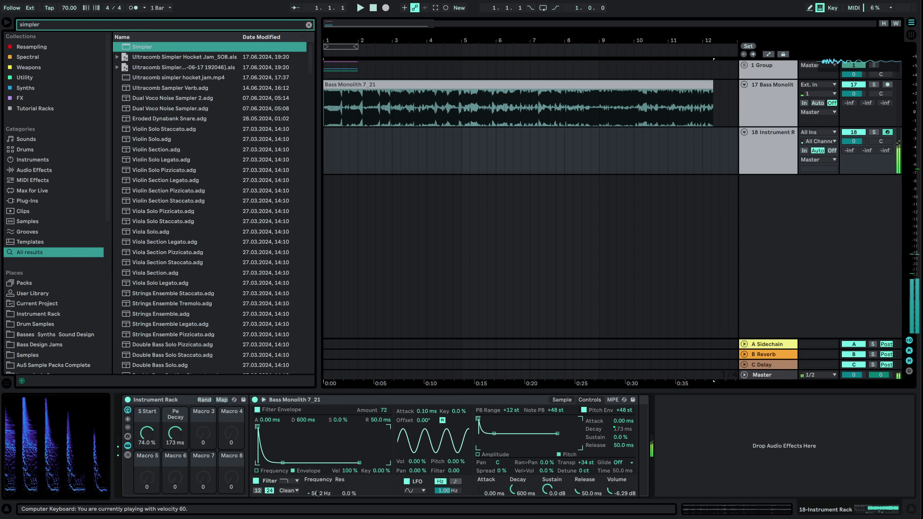
key(a)
double_click(313, 489)
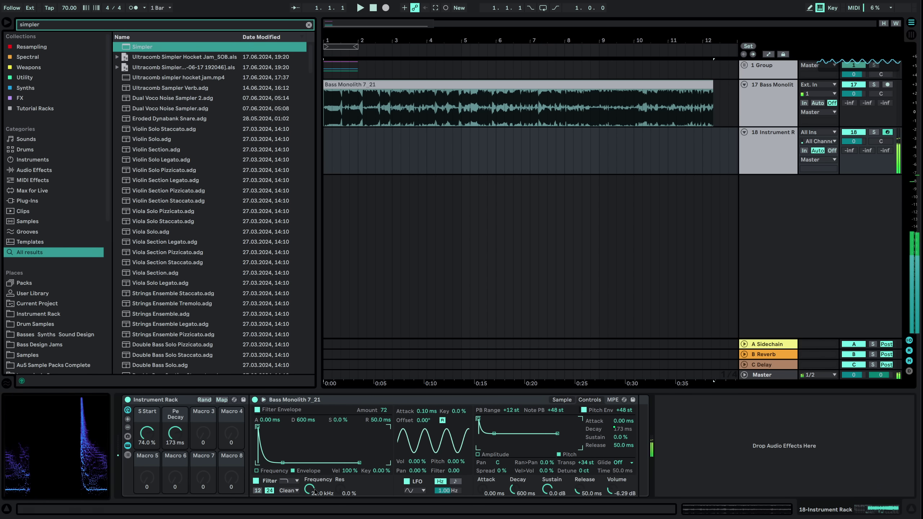
Show Simpler's sample view, audition the sample start macro down to 33.1 %, and expand the rack to eight macros.
click(561, 400)
click(127, 428)
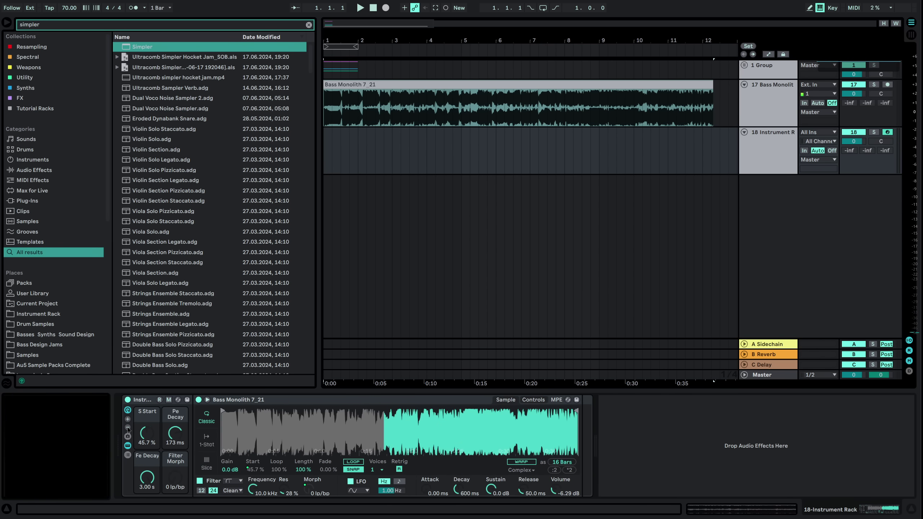
drag(148, 441, 148, 473)
mouse_move(147, 433)
mouse_down()
mouse_move(147, 395)
mouse_move(148, 449)
mouse_up()
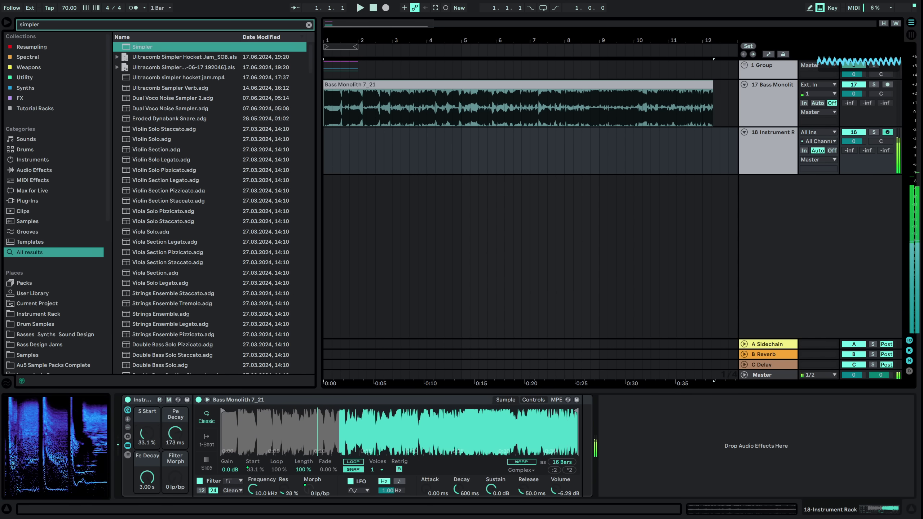
double_click(128, 420)
Search the browser for "rev", add Reverb after Simpler, and lower its Dry/Wet to 0 %.
click(169, 27)
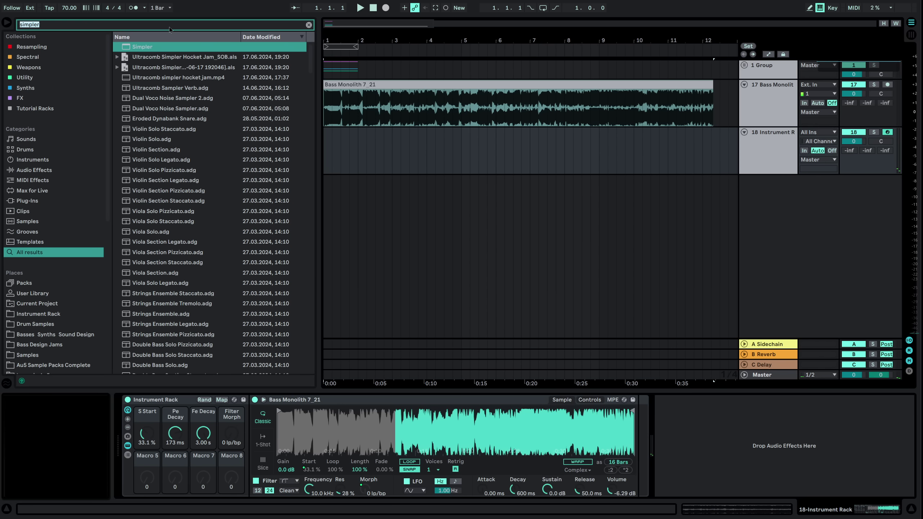
text(rev)
key(Return)
drag(875, 481, 875, 510)
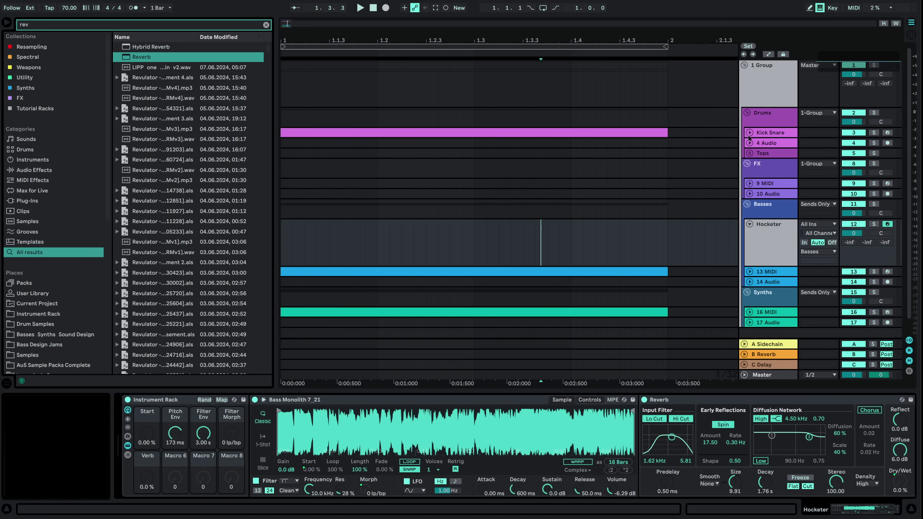
Set the tempo to 145 BPM, unfold the Kick Snare track, and loop playback over its two-bar clip.
click(749, 134)
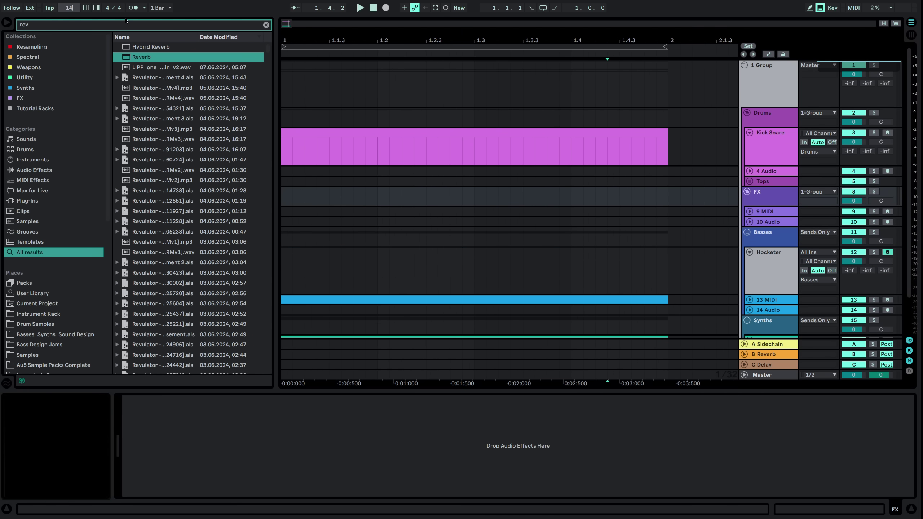
click(315, 131)
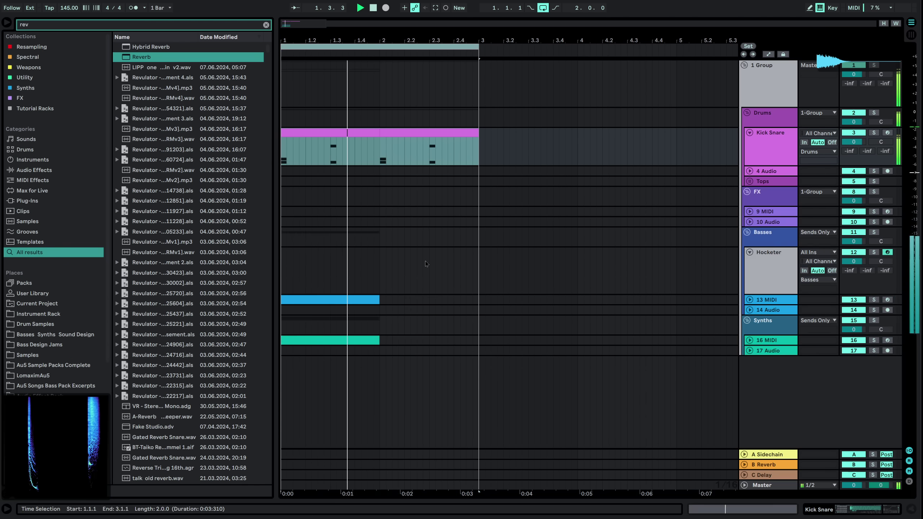
Search the browser for "top loop" and place DS_SCD_150_drum_top_loop_light_garage at the start of the 7 Audio track.
click(290, 215)
key(plus)
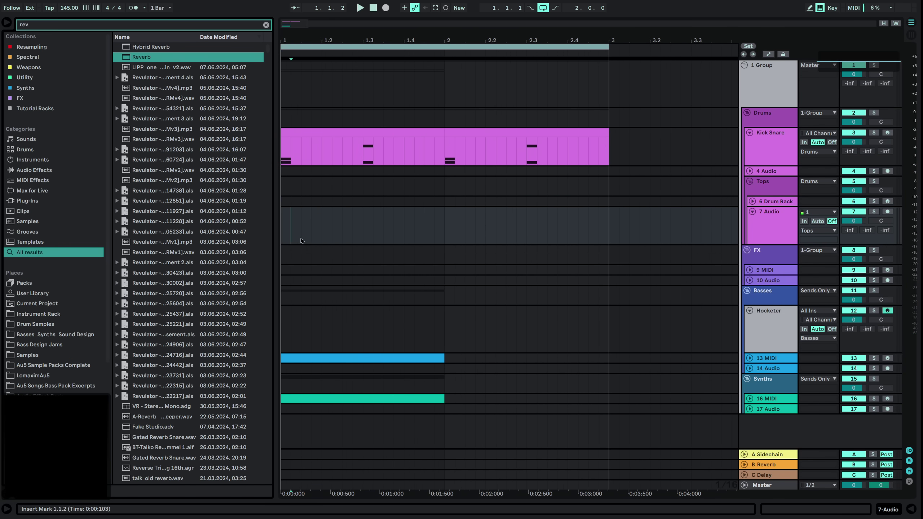
click(263, 25)
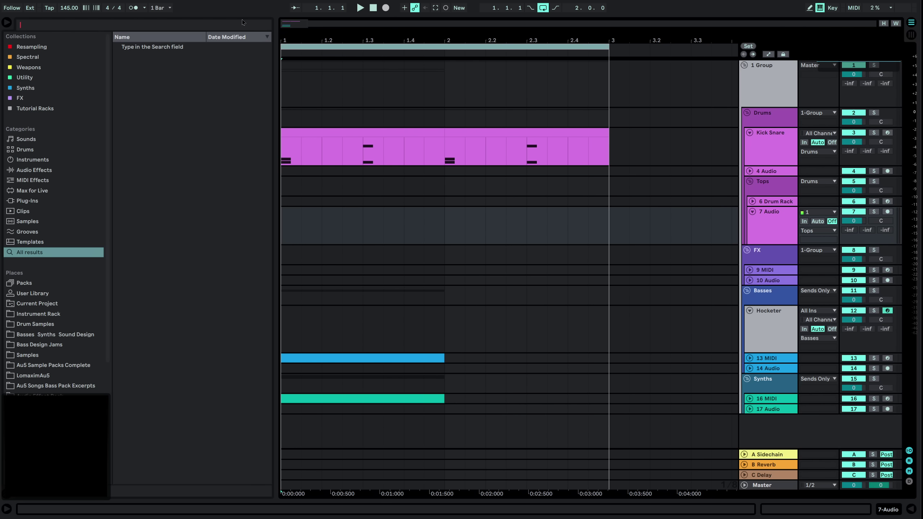
click(395, 226)
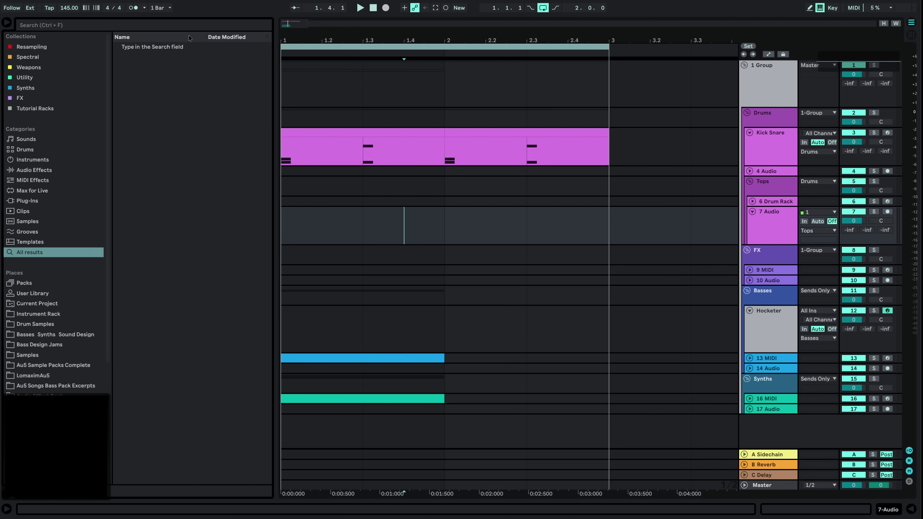
text(top loop)
drag(162, 160, 289, 233)
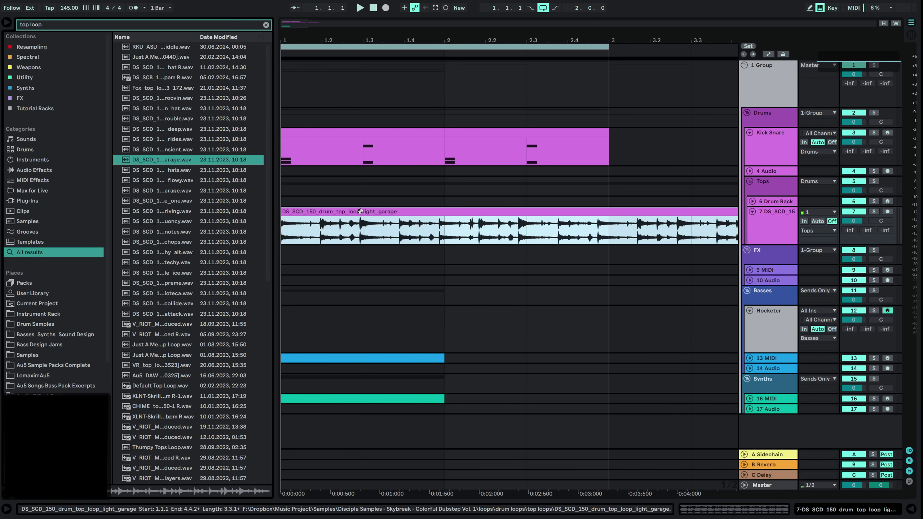
Enable Warp on the light garage top loop, play the drums, and lower the Master volume to -5.4 dB.
double_click(291, 212)
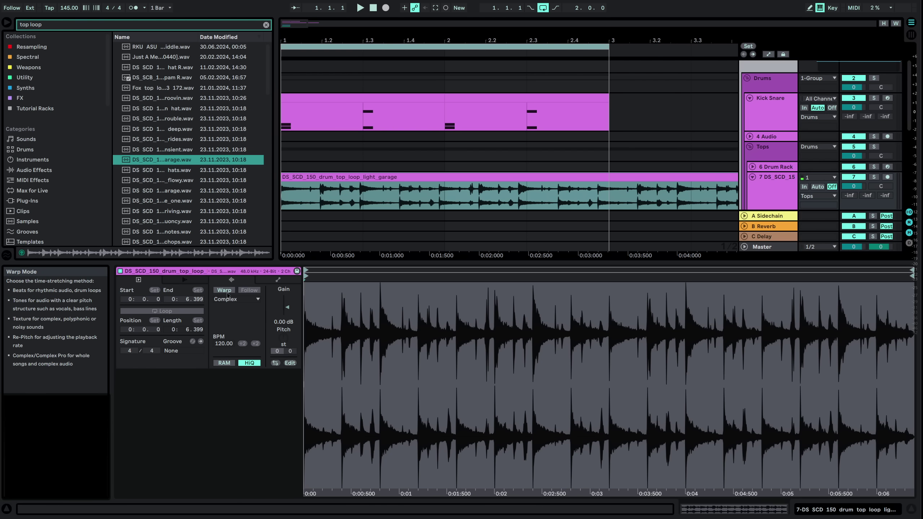
click(224, 290)
key(space)
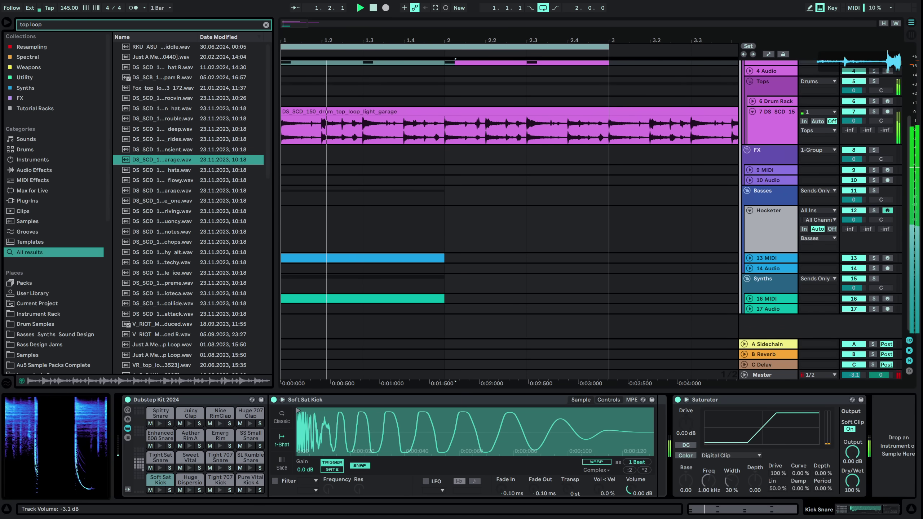
drag(853, 374, 853, 382)
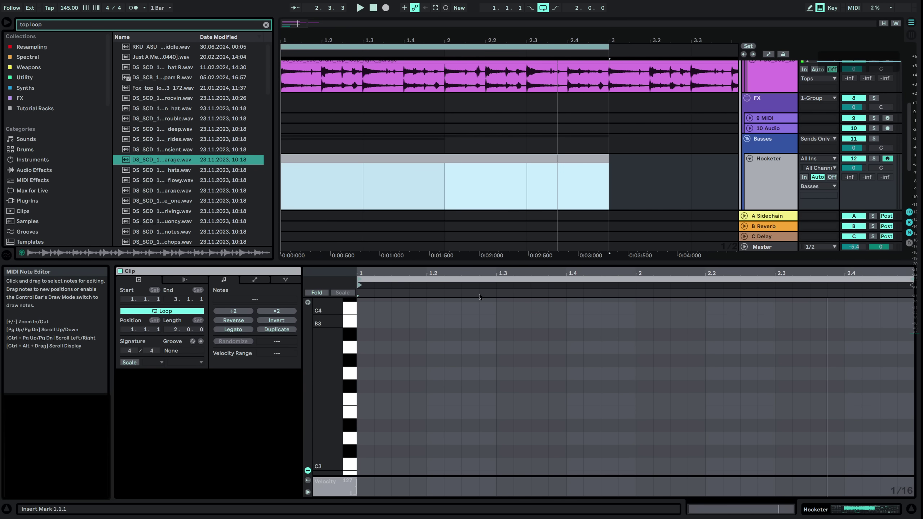
Play the drum loop, and draw a one-beat F3 note followed by a sixteenth F3 at the start of the Hocketer clip.
click(524, 195)
key(space)
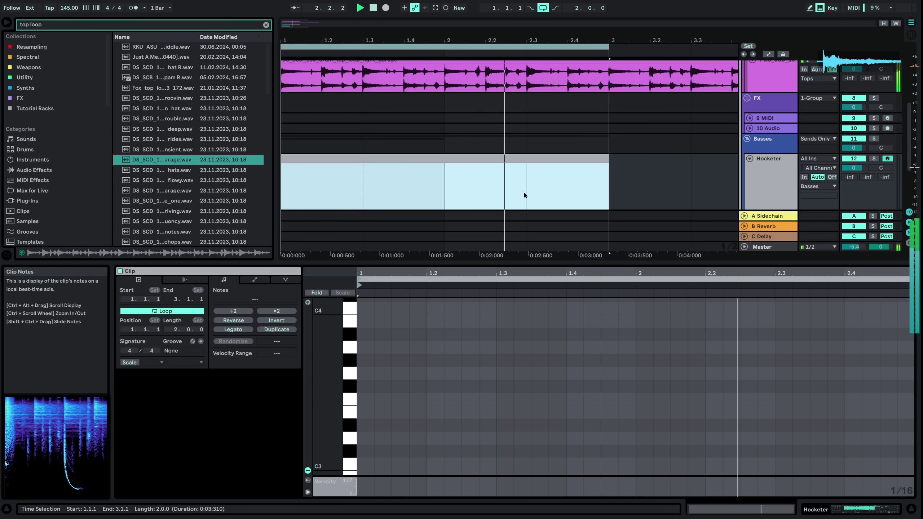
click(379, 409)
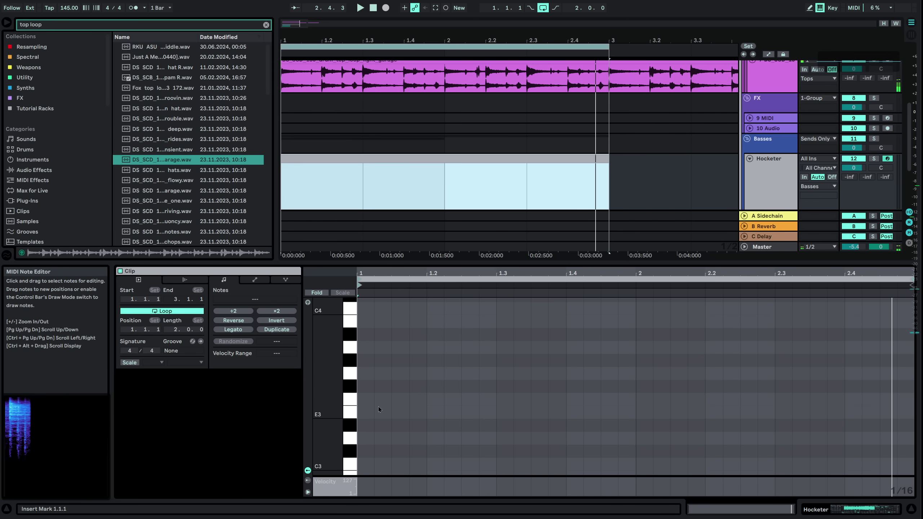
drag(368, 404, 440, 405)
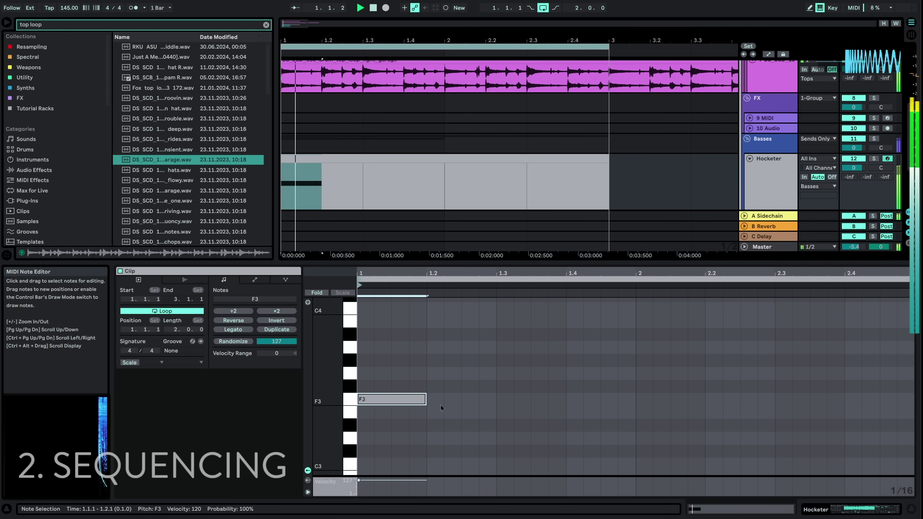
double_click(435, 399)
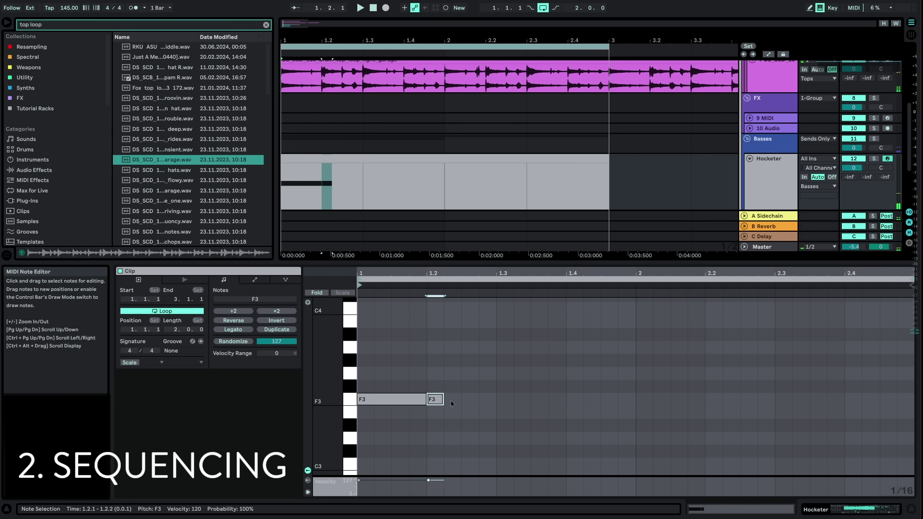
Continue the F3 rhythm with an eighth at 1.2.2, a sixteenth at 1.2.4, and three eighths from 1.3.1.
click(456, 401)
double_click(455, 401)
key(shift+Right)
key(shift+Up)
key(shift+Down)
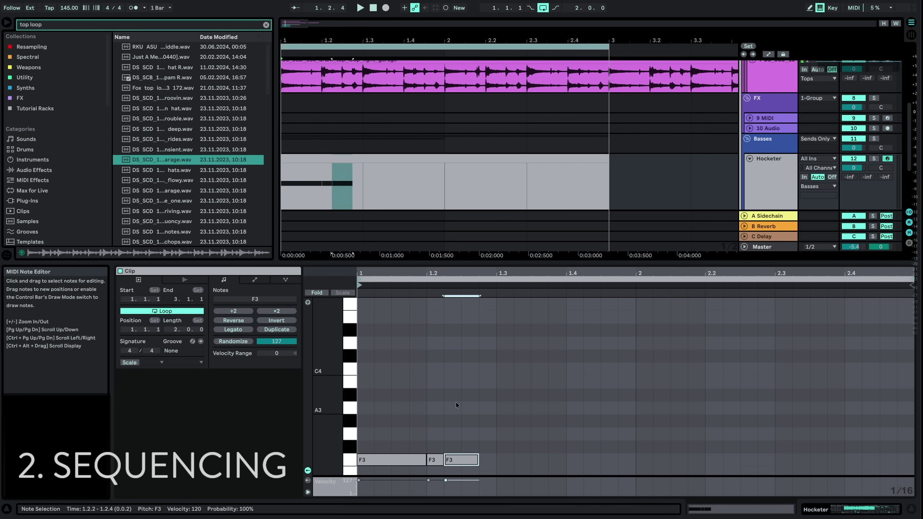
double_click(494, 462)
double_click(506, 463)
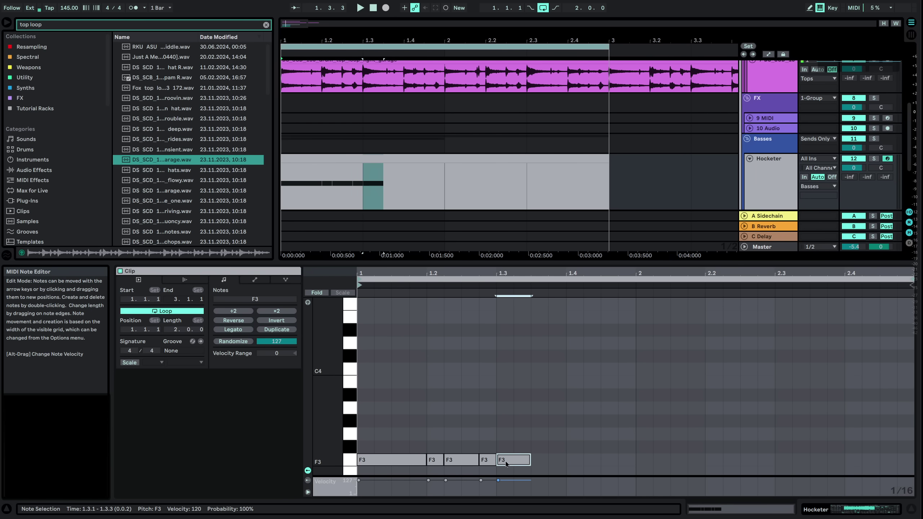
key(ctrl+d)
key(ctrl+d)
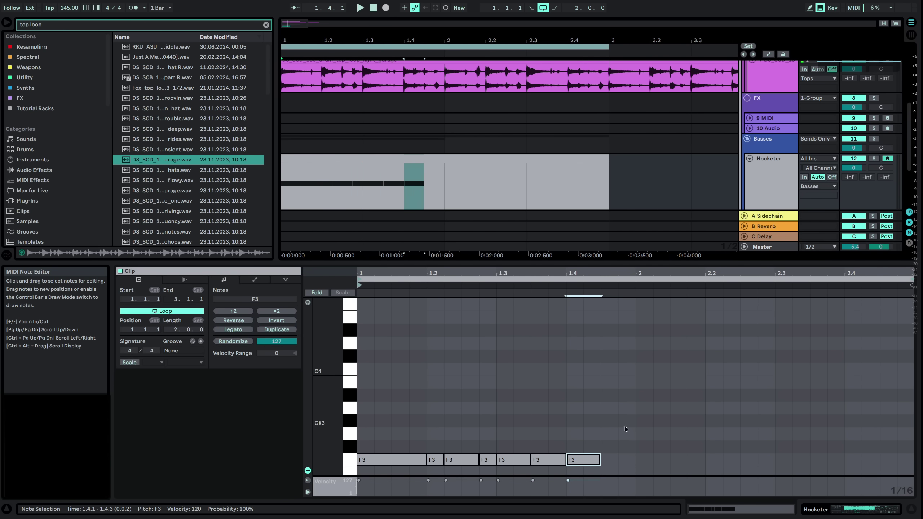
Duplicate the first bar's notes into bar 2 and fill its ending with two sixteenths from 2.3.3 and two eighths from 2.4.
drag(617, 426, 383, 465)
key(ctrl+d)
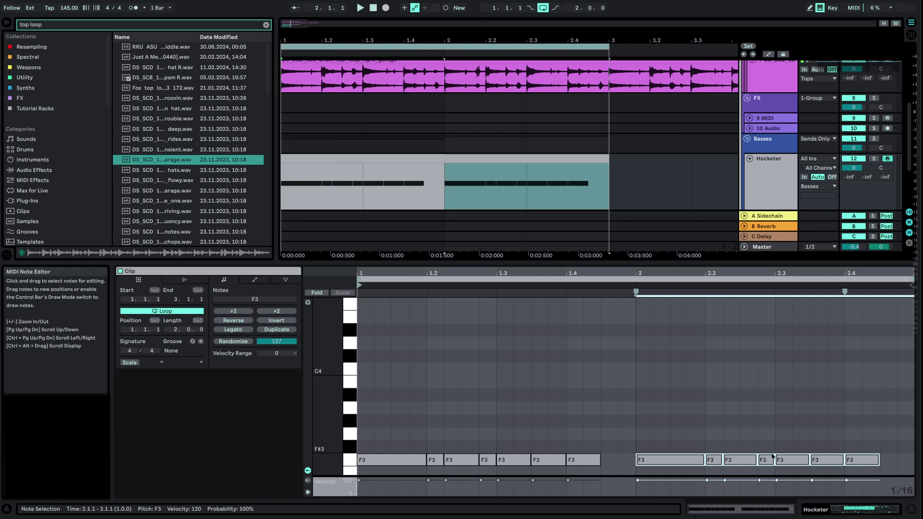
click(823, 461)
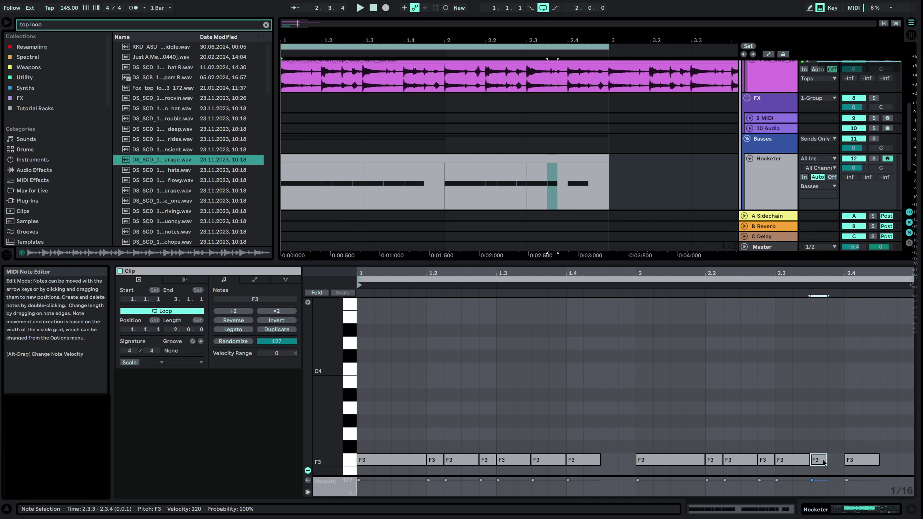
drag(873, 441, 853, 468)
key(ctrl+d)
click(775, 430)
scroll(648, 411, down, 3)
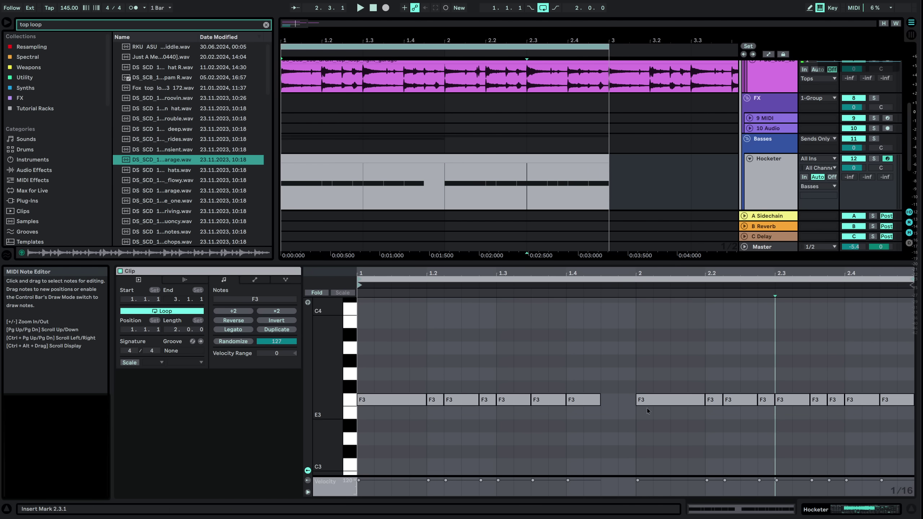
Transpose all notes in the Hocketer clip down to E1 and play the bassline with the drums.
key(ctrl+a)
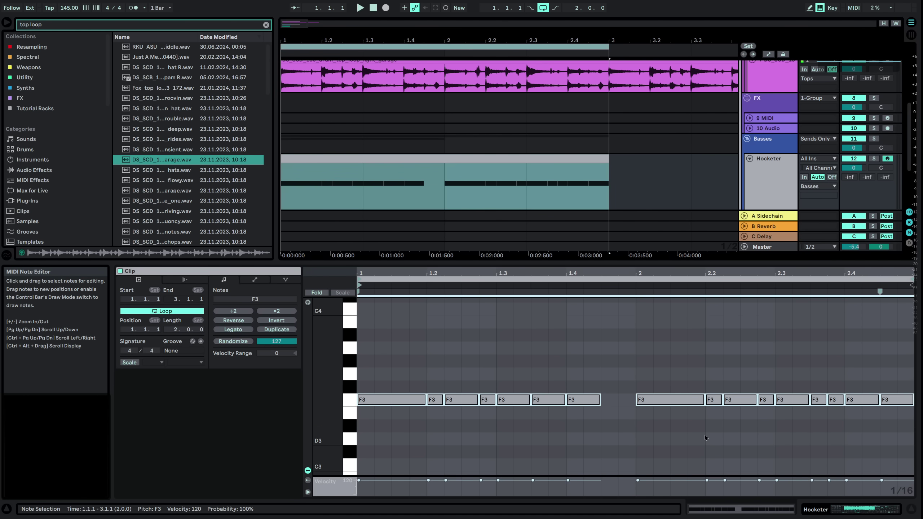
key(shift+Down)
key(shift+Down)
key(Down)
key(shift+Down)
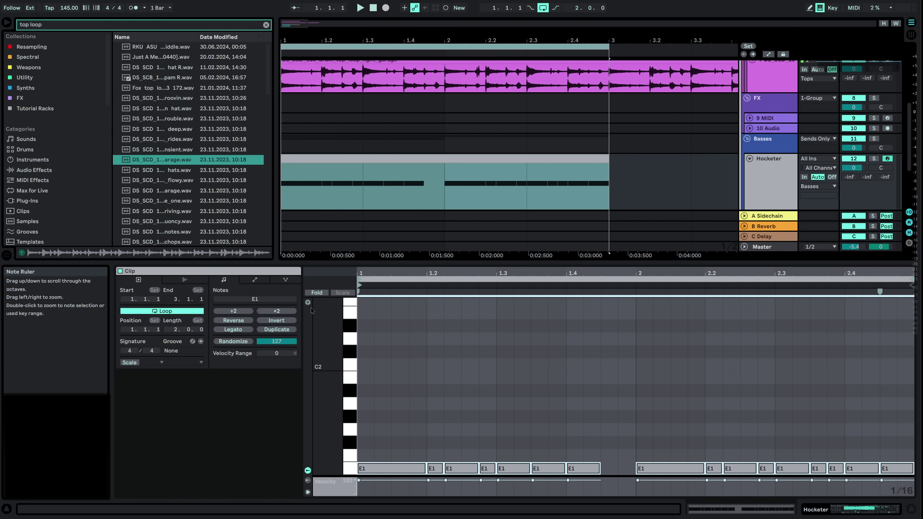
key(space)
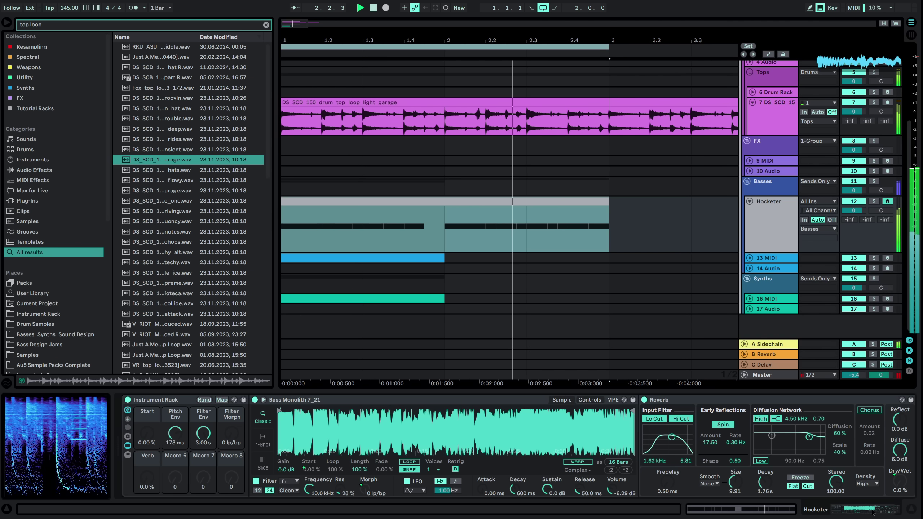
Enlarge the Hocketer track in automation mode and show the Instrument Rack's Start macro automation in a new lane.
click(864, 511)
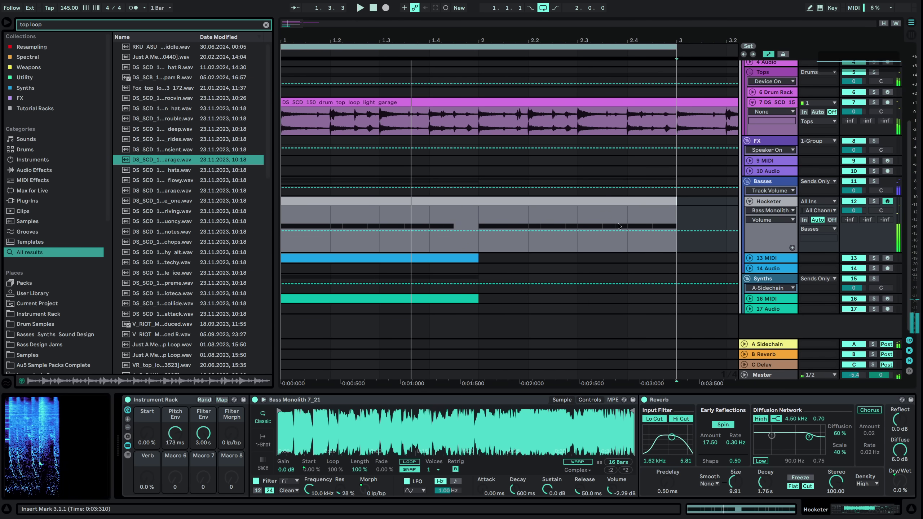
scroll(584, 234, up, 3)
click(758, 258)
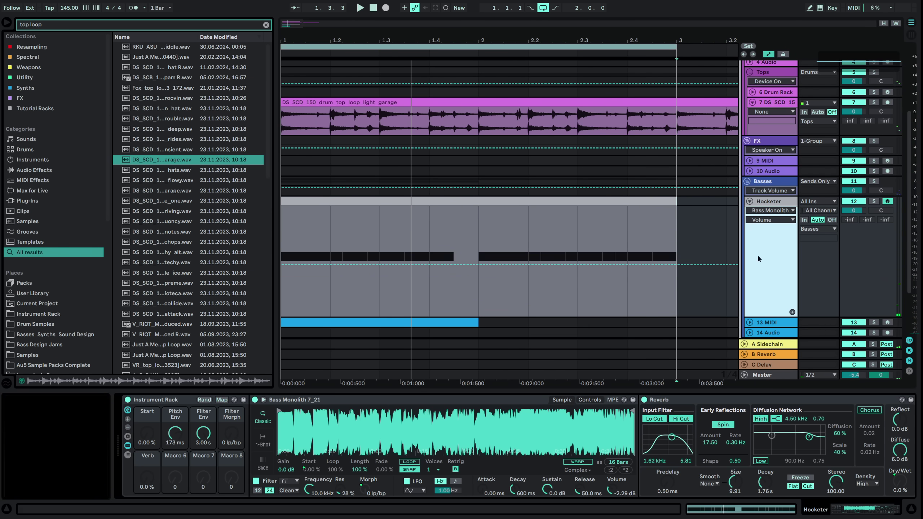
right_click(141, 436)
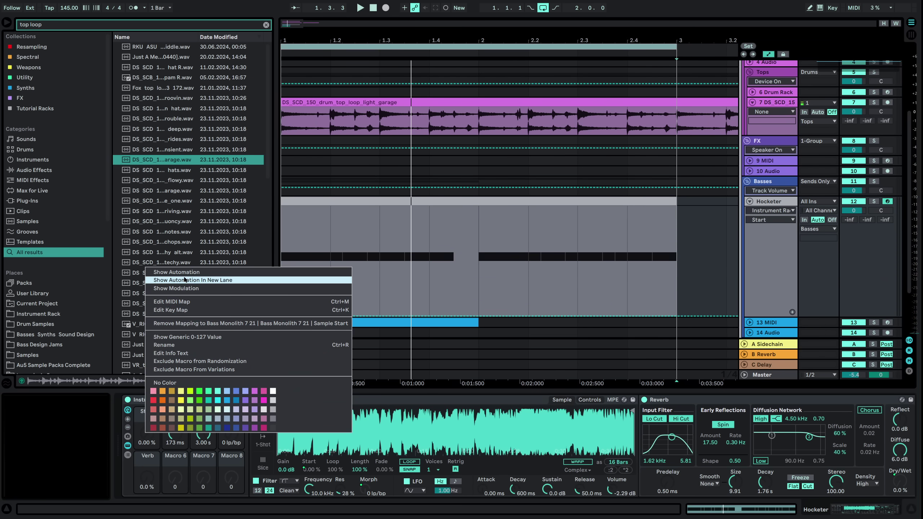
click(181, 277)
right_click(156, 413)
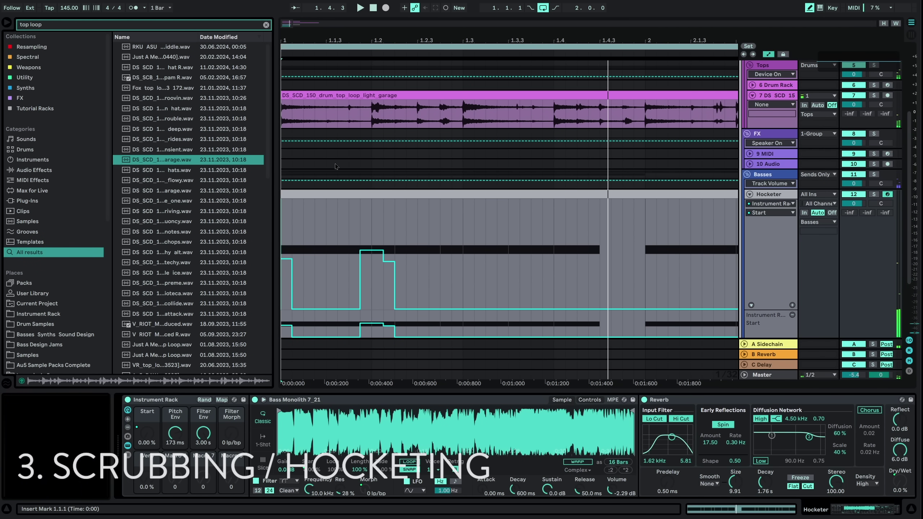
Clear the browser search and redraw bar 1's Start automation flat through beat 1.2 with a step of about 40% at 1.3.
drag(326, 41, 362, 42)
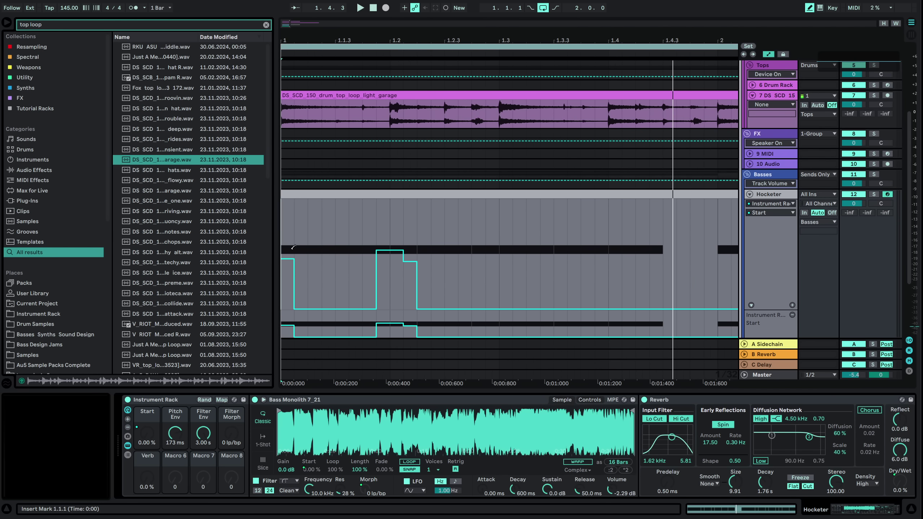
click(266, 25)
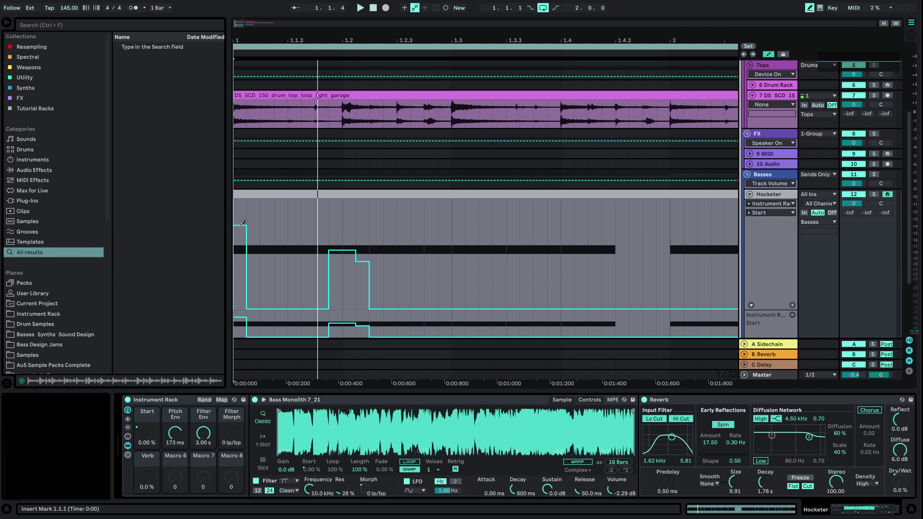
key(space)
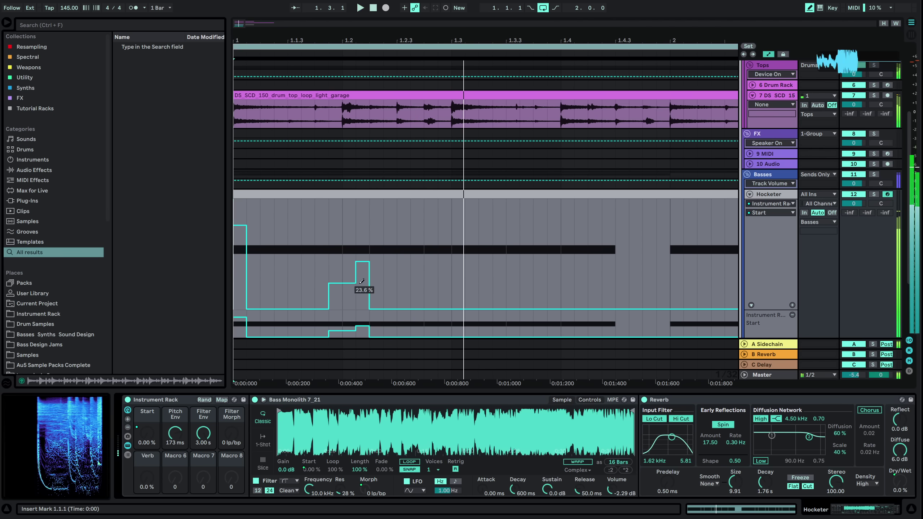
mouse_move(348, 298)
mouse_down()
mouse_move(330, 330)
mouse_move(430, 357)
mouse_up()
drag(465, 269, 465, 262)
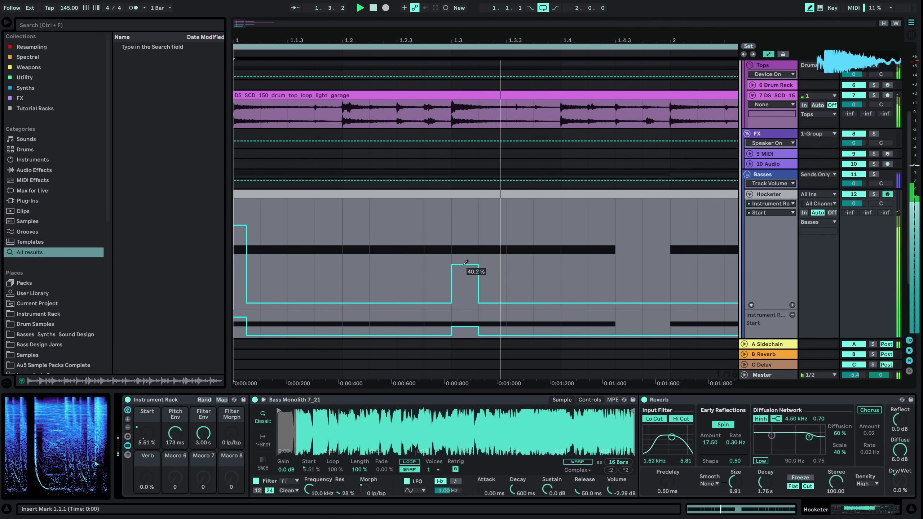
Reshape the Start automation around beat 1.3 so it rises just before the beat and holds at about 26%.
key(b)
click(478, 303)
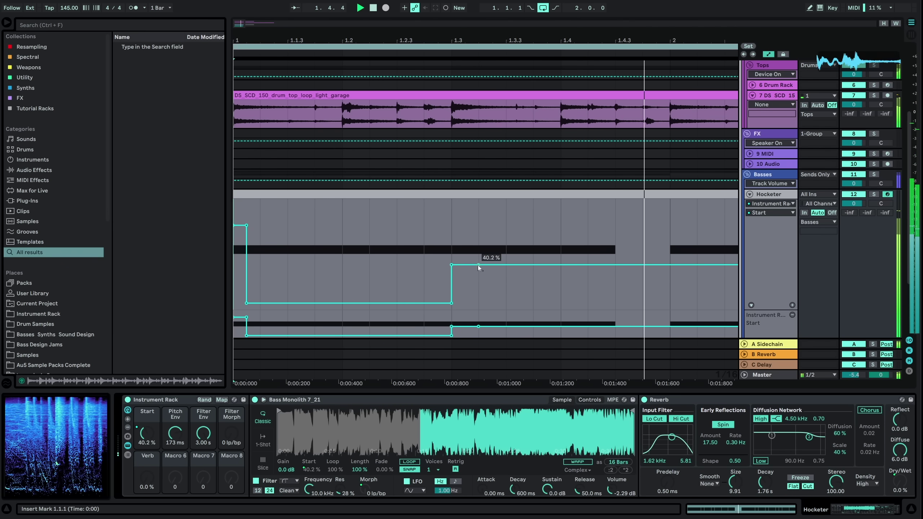
key(b)
click(437, 263)
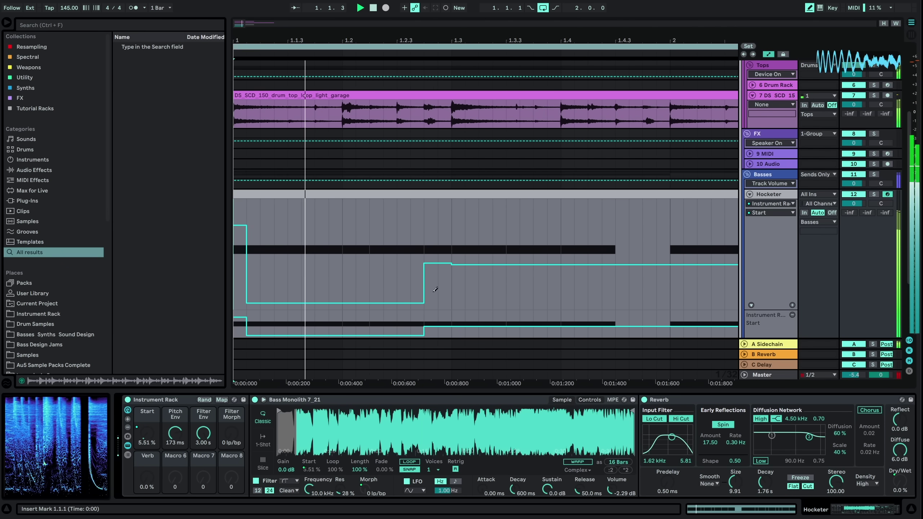
drag(435, 290, 455, 277)
click(465, 266)
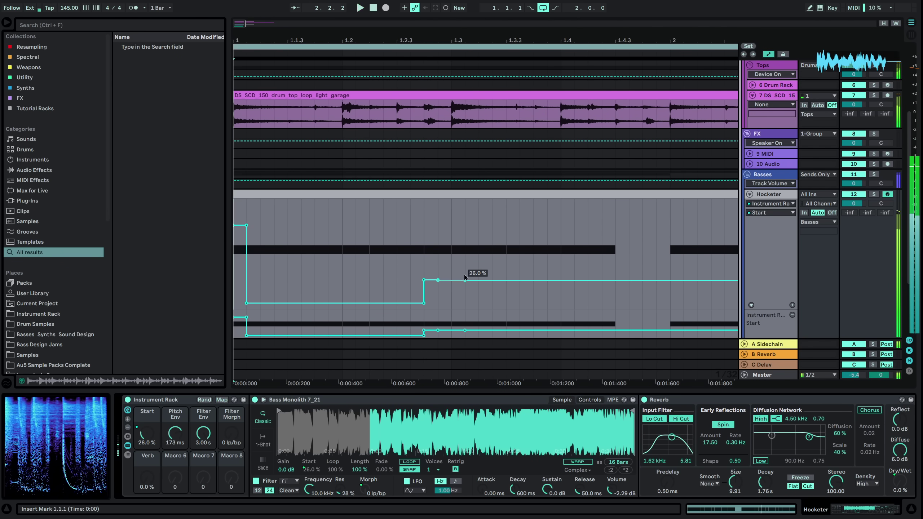
click(465, 282)
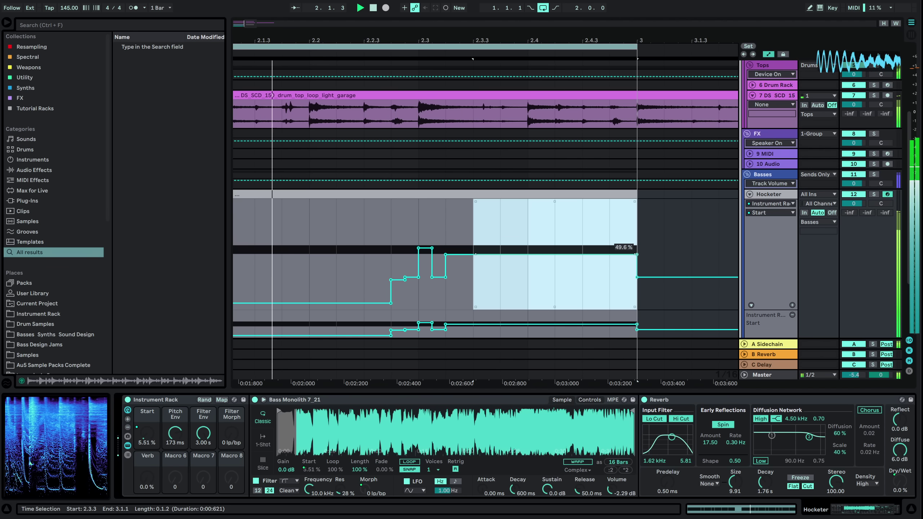
Raise the Start automation from 2.3.3 to the end of bar 2 to 66.9% and draw alternating high and low steps before 2.4.
drag(599, 254, 600, 236)
scroll(561, 247, up, 3)
scroll(561, 247, down, 2)
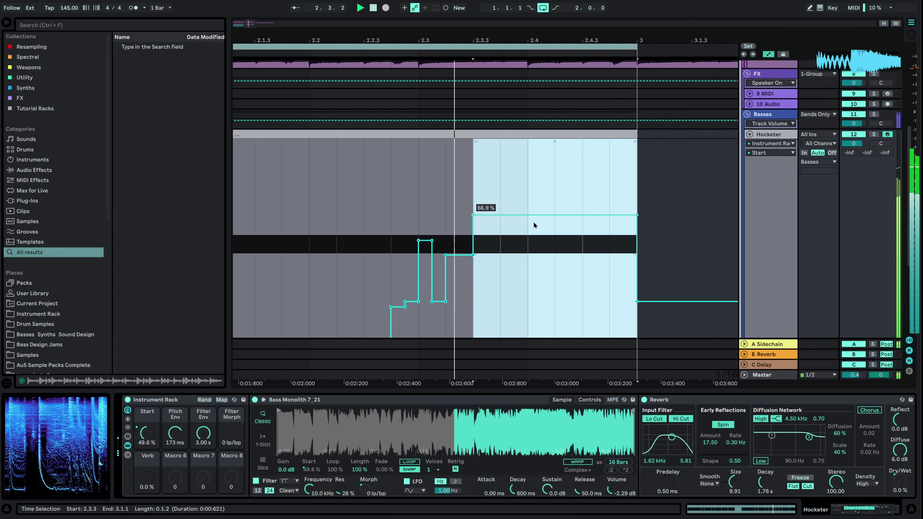
click(519, 234)
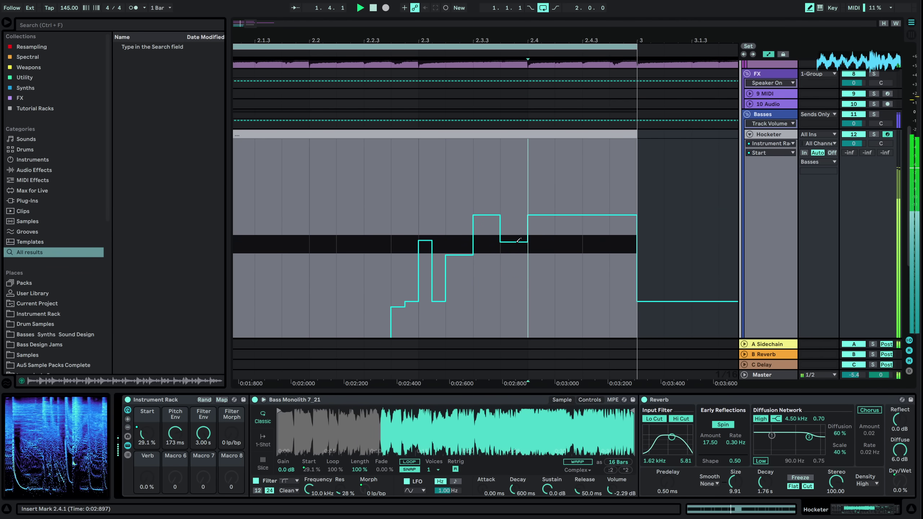
drag(518, 240, 490, 295)
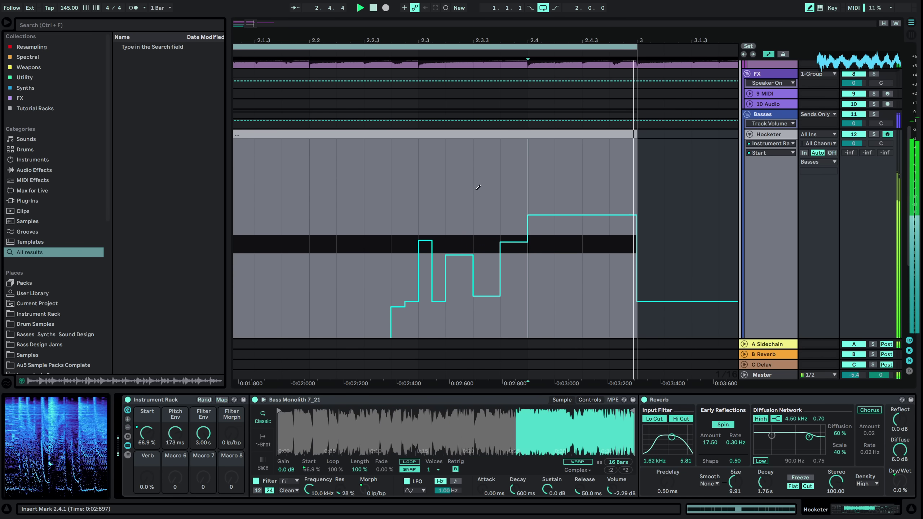
click(484, 171)
mouse_move(510, 41)
mouse_down()
mouse_move(725, 39)
mouse_move(721, 14)
mouse_up()
scroll(507, 202, down, 3)
key(b)
click(507, 205)
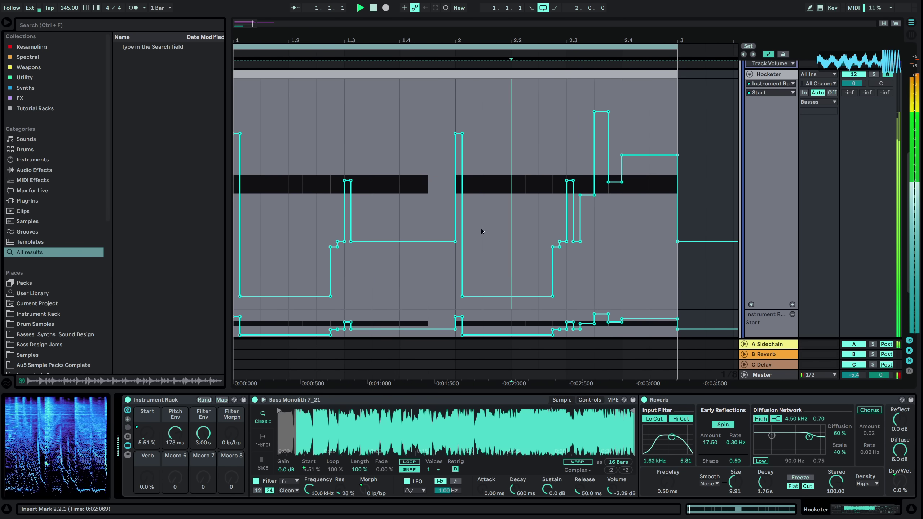
Show the Pitch Env macro's automation on the Hocketer track and audition short and long decay times across bars 1 and 2.
right_click(188, 440)
click(222, 263)
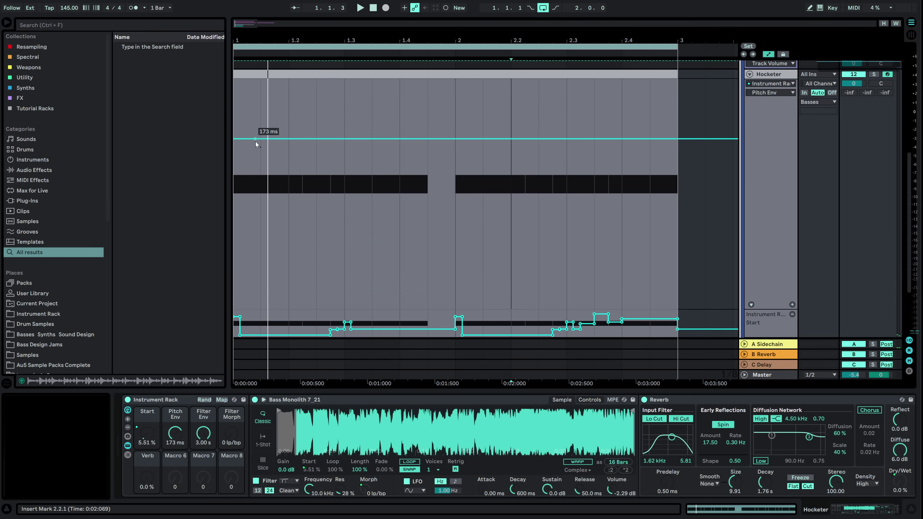
key(space)
drag(373, 261, 374, 142)
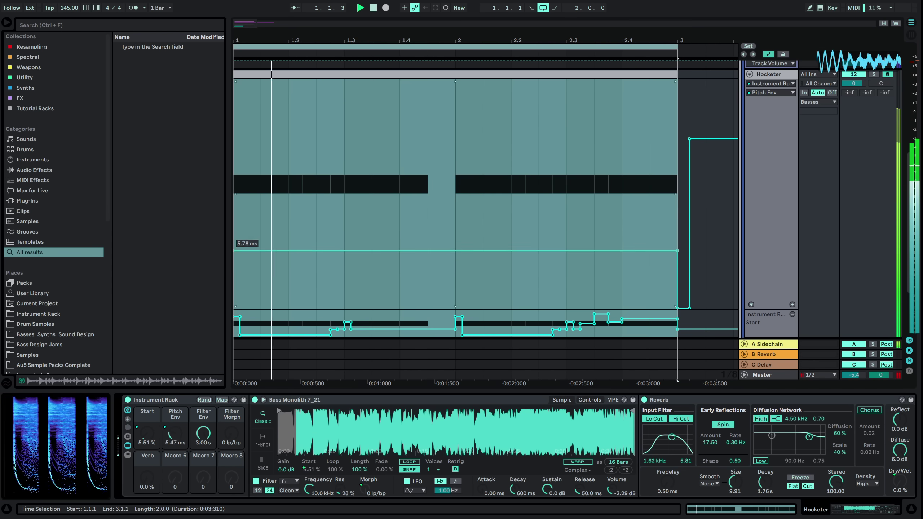
key(space)
key(space)
key(space)
key(space)
key(space)
key(space)
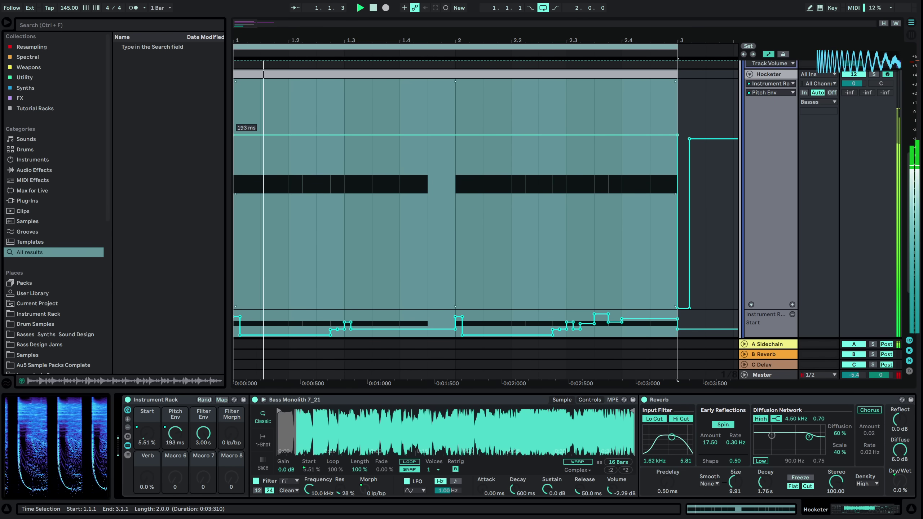
Set the Pitch Env automation across both bars to 183 ms and listen to the bassline.
drag(295, 135, 295, 137)
key(space)
key(space)
key(space)
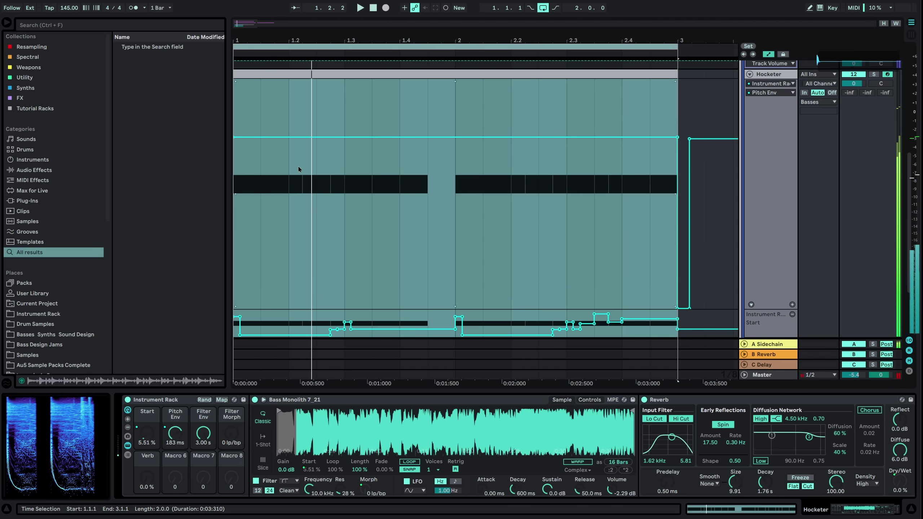
Draw stepped Pitch Env values across both bars, with a high block of about 290 ms from 2.1 to 2.2.
drag(309, 302, 652, 307)
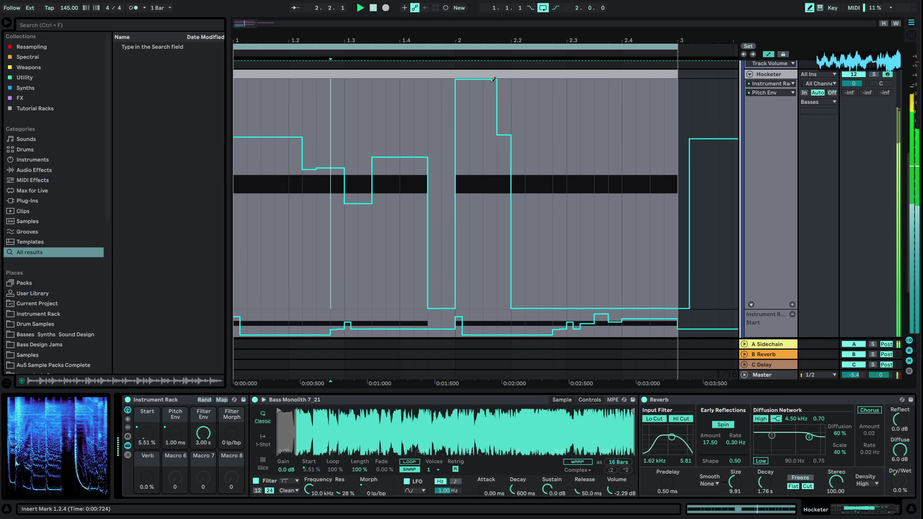
key(space)
key(space)
mouse_move(492, 78)
mouse_down()
mouse_move(501, 78)
mouse_move(481, 138)
mouse_up()
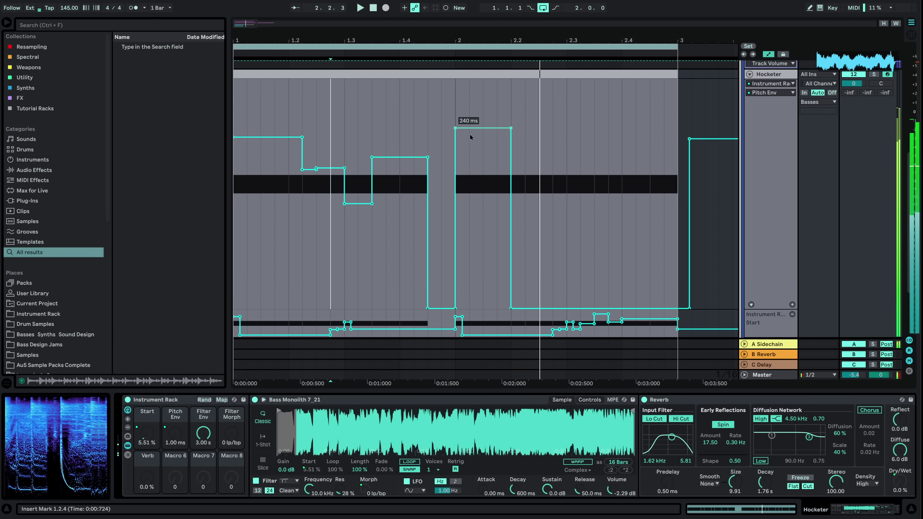
key(space)
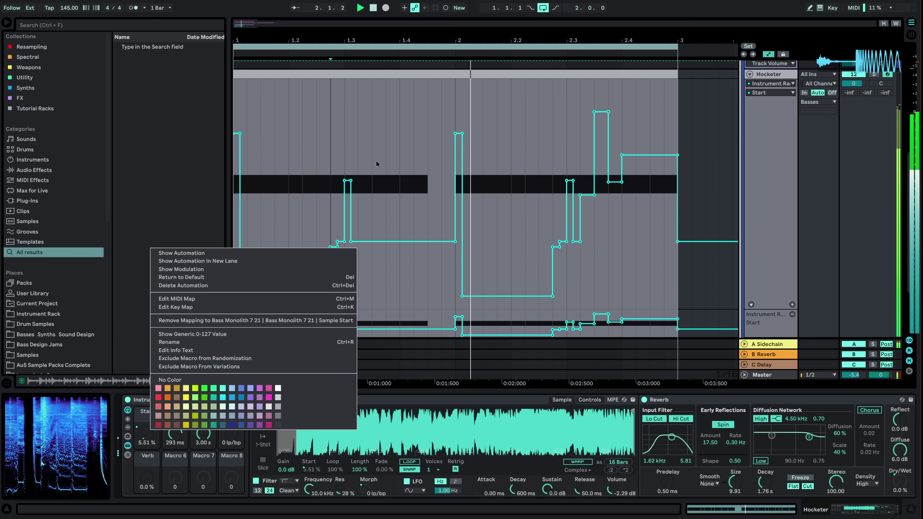
Return to the Start automation and draw a wider, slightly higher peak around the beginning of bar 2.
click(377, 163)
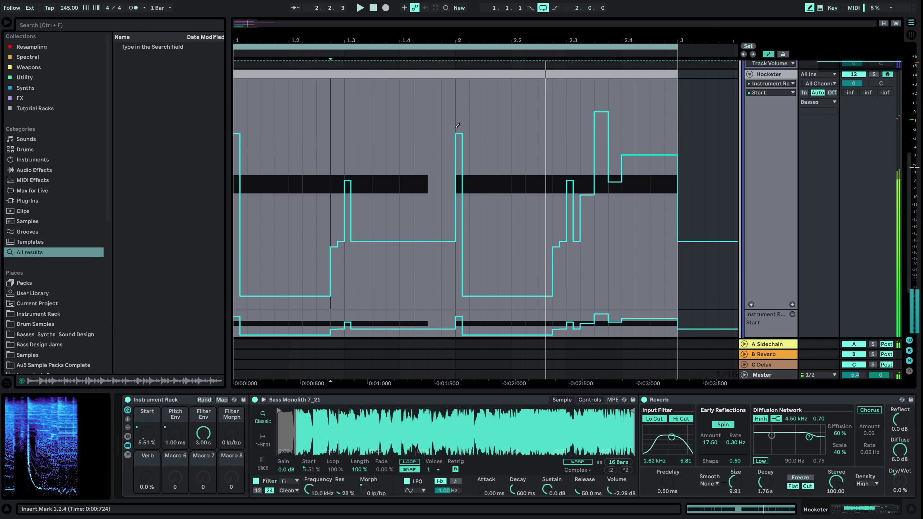
drag(458, 125, 463, 127)
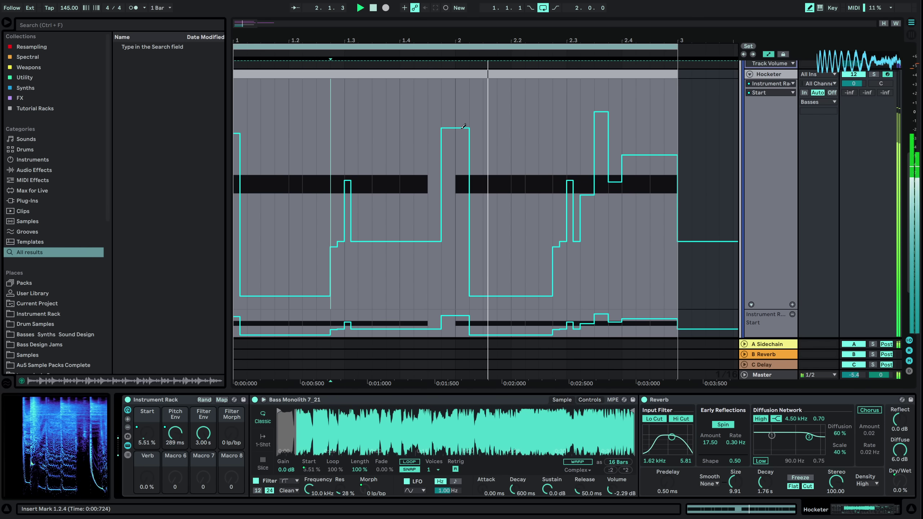
key(b)
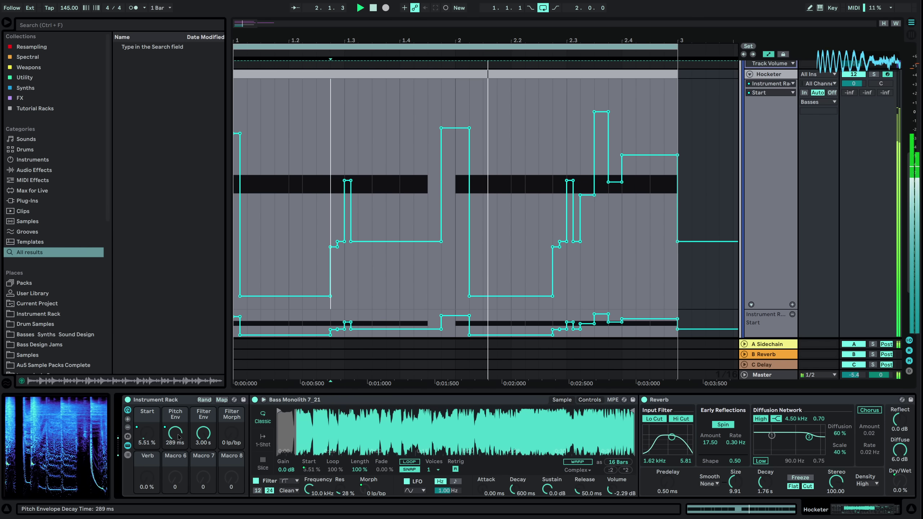
right_click(154, 433)
click(186, 253)
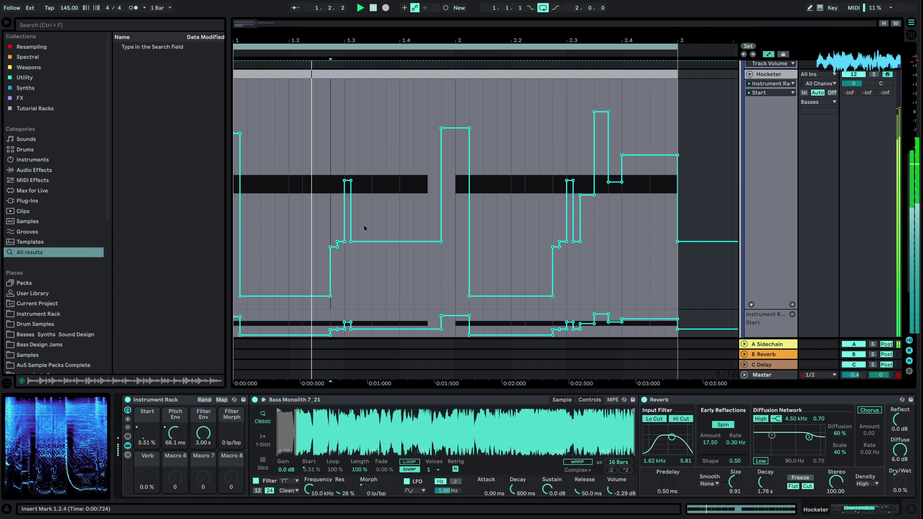
Draw a short, slightly lower step in the Start peak across the bar 2 line and play it back.
scroll(456, 134, up, 5)
key(b)
drag(455, 143, 461, 144)
key(space)
key(b)
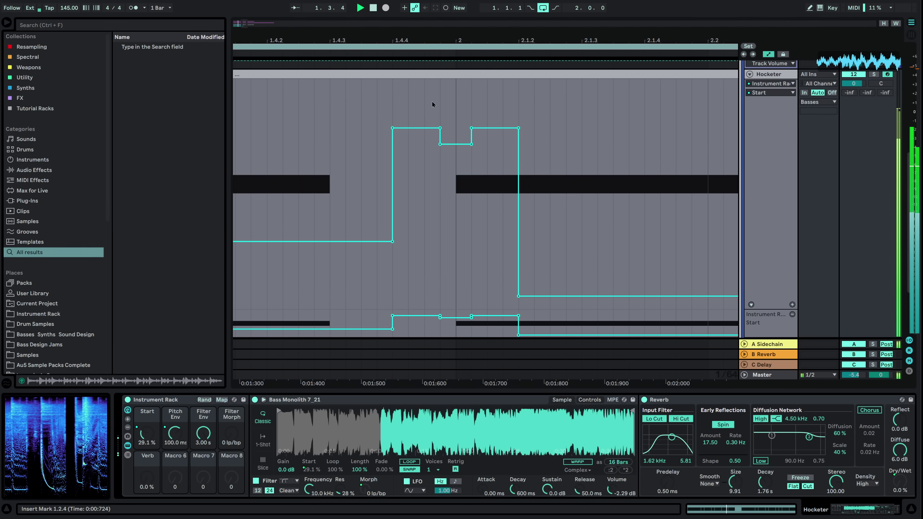
click(429, 106)
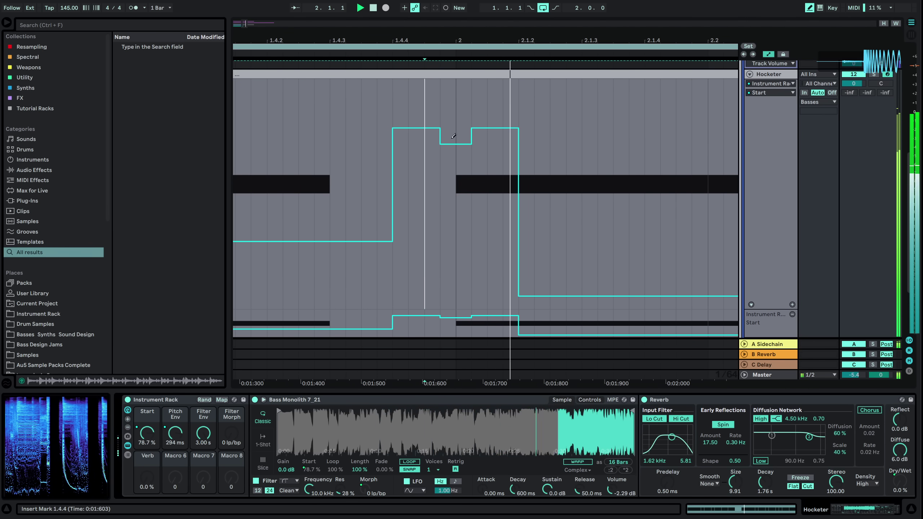
drag(471, 41, 473, 8)
key(space)
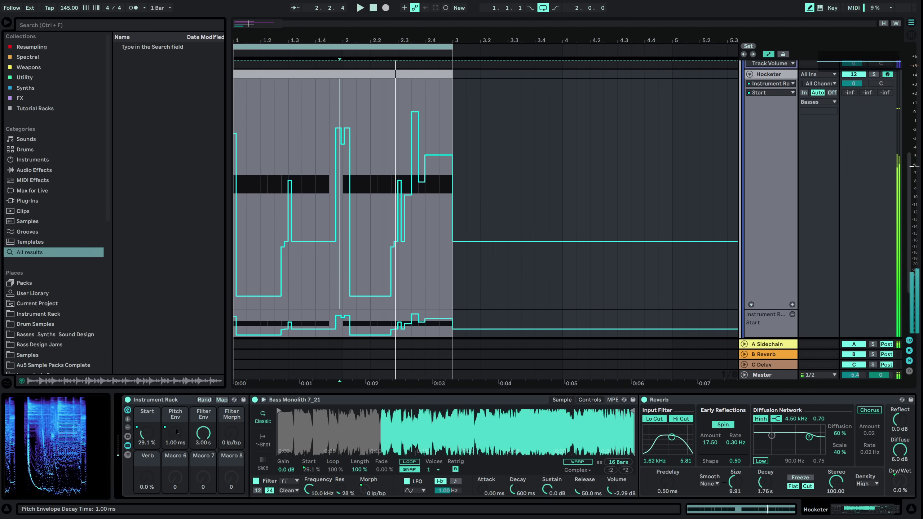
Show the Pitch Env automation and extend its block of about 289 ms from just before bar 2 to 2.2, auditioning the result.
right_click(176, 429)
click(207, 252)
scroll(341, 123, up, 6)
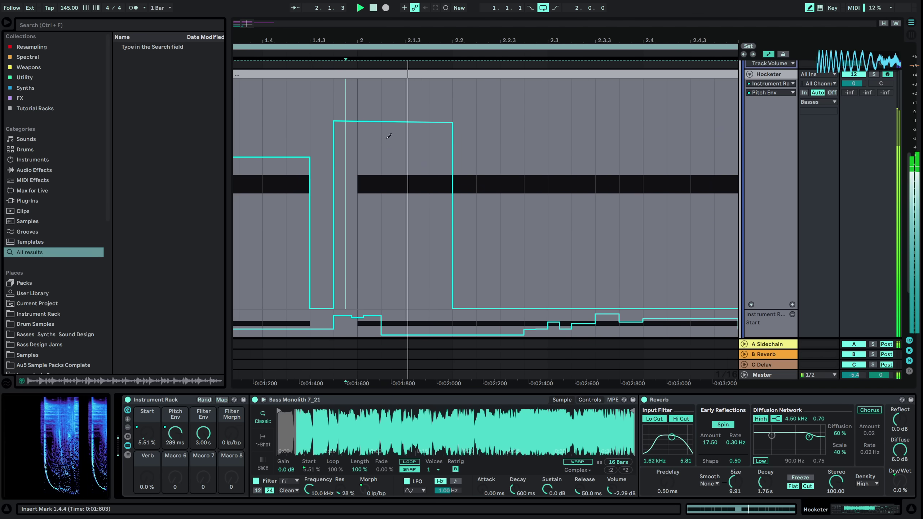
mouse_move(392, 125)
mouse_down()
mouse_move(393, 144)
mouse_move(392, 109)
mouse_move(393, 125)
mouse_up()
key(space)
key(space)
key(space)
key(space)
key(space)
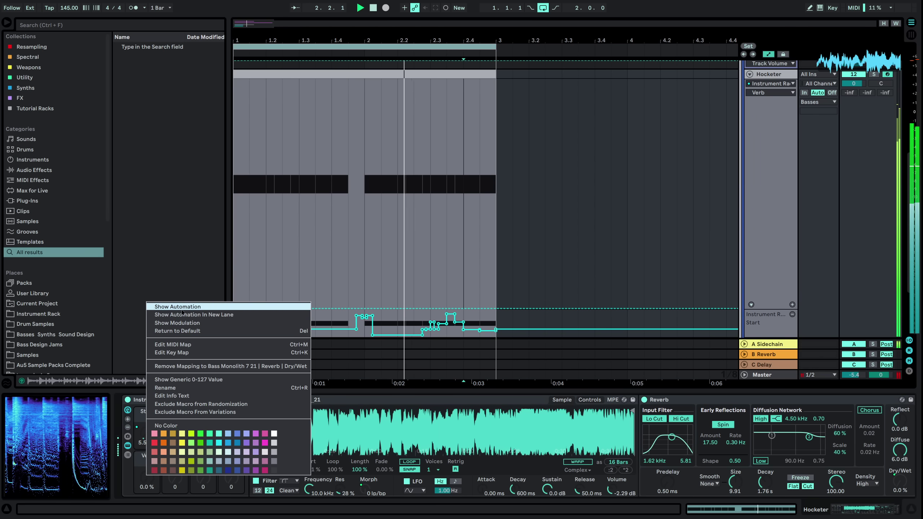
Show the Verb macro's automation and draw a 100% step in the gap between notes just before bar 2.
key(Escape)
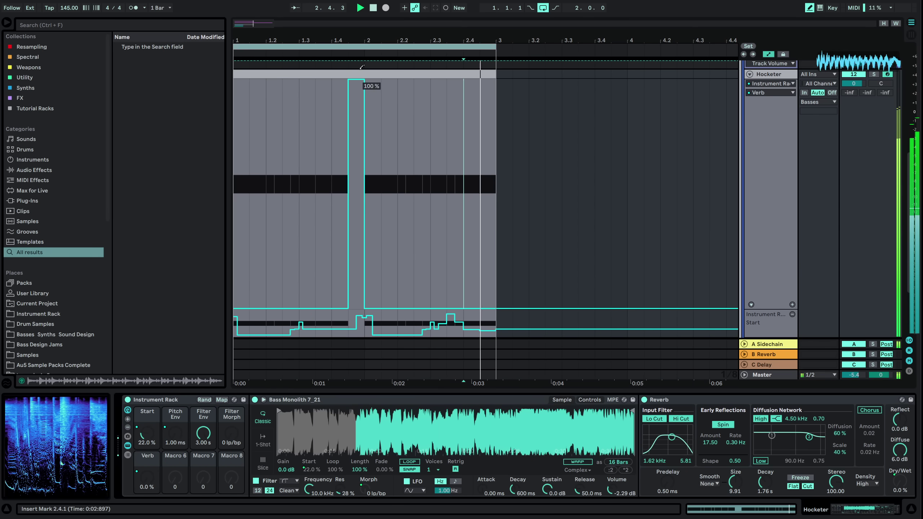
key(b)
click(348, 80)
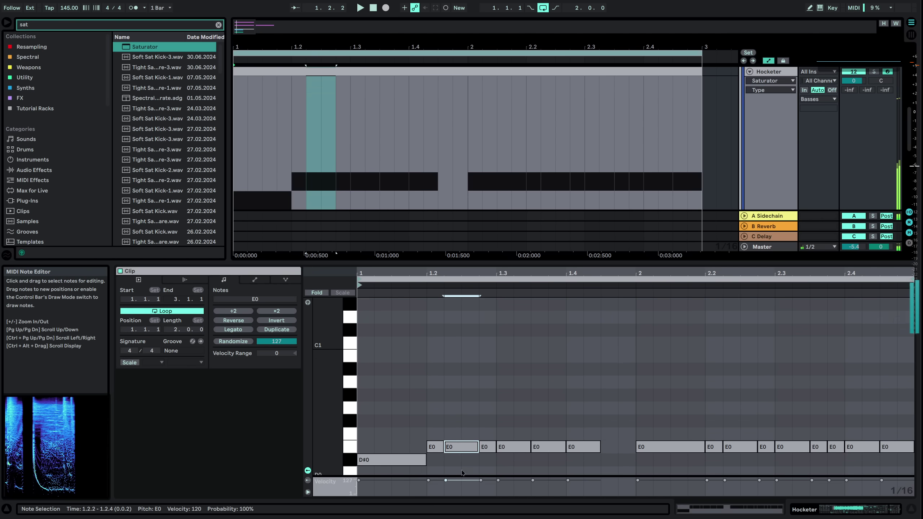
Try the Hocketer clip's note at 1.2.2 one octave higher, at E1, and listen to it.
key(shift+Up)
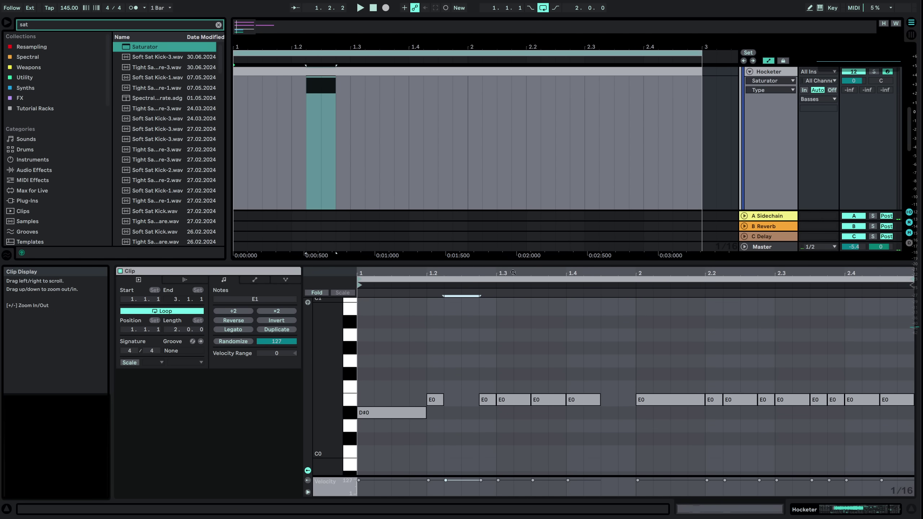
scroll(492, 378, up, 3)
drag(327, 374, 298, 375)
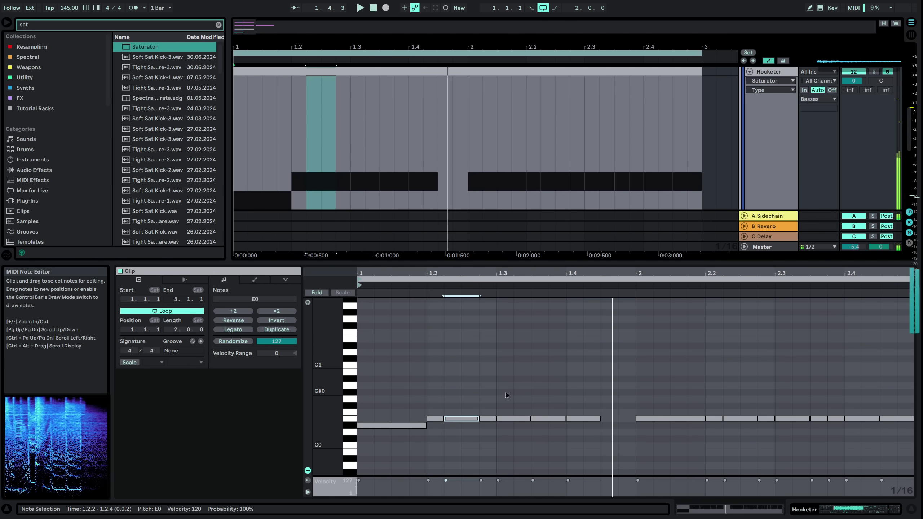
key(space)
Transpose the note at 1.3.1 up one octave to E1 and play the bassline.
click(516, 418)
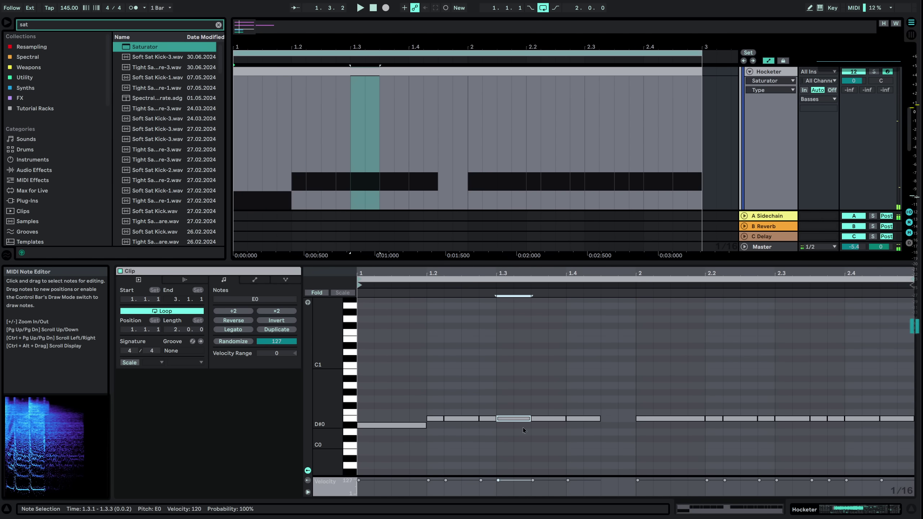
key(shift+Up)
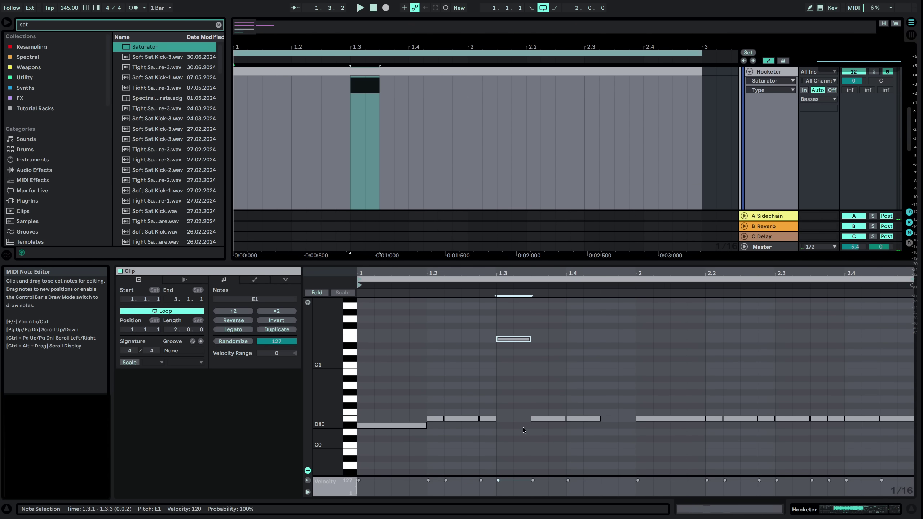
key(space)
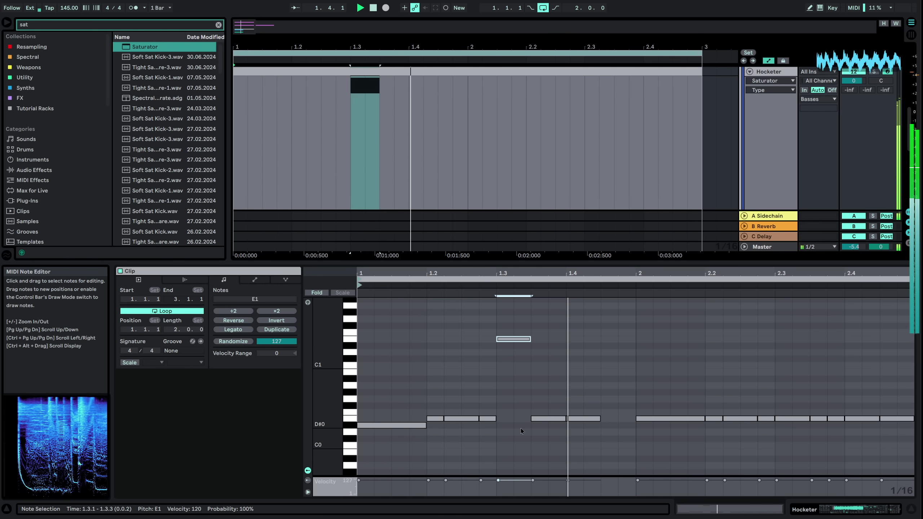
Return the note at 1.3.1 to E0 and try the note at 2.1.1 one octave higher.
key(shift+Down)
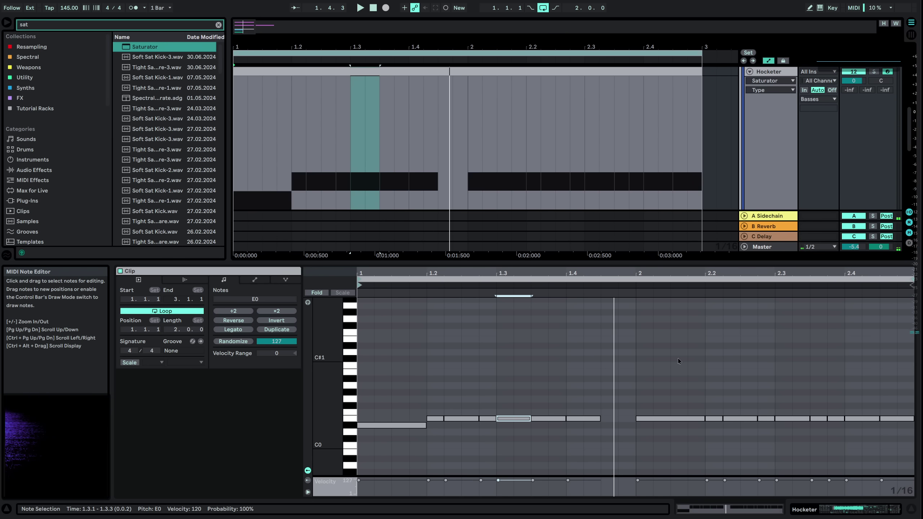
click(677, 418)
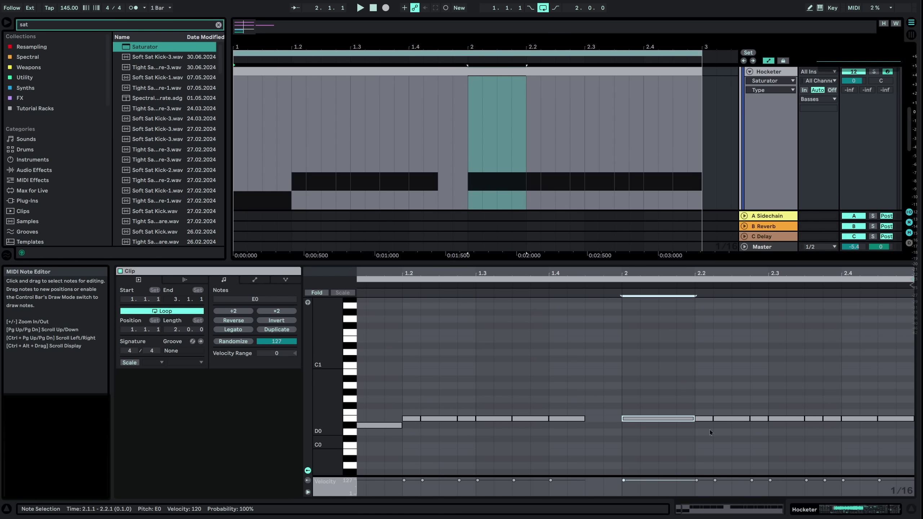
key(shift+Up)
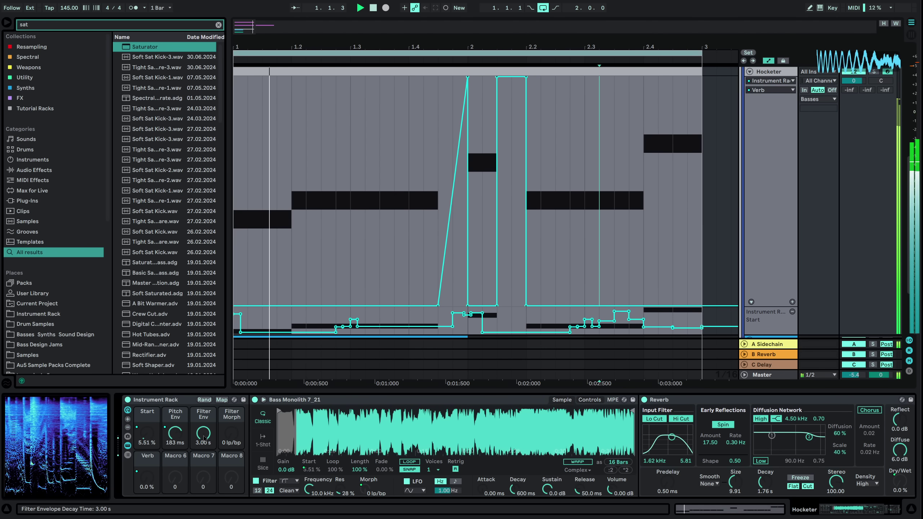
Lower the Filter Env macro to 425 ms across the two-bar Hocketer clip.
drag(204, 438, 204, 444)
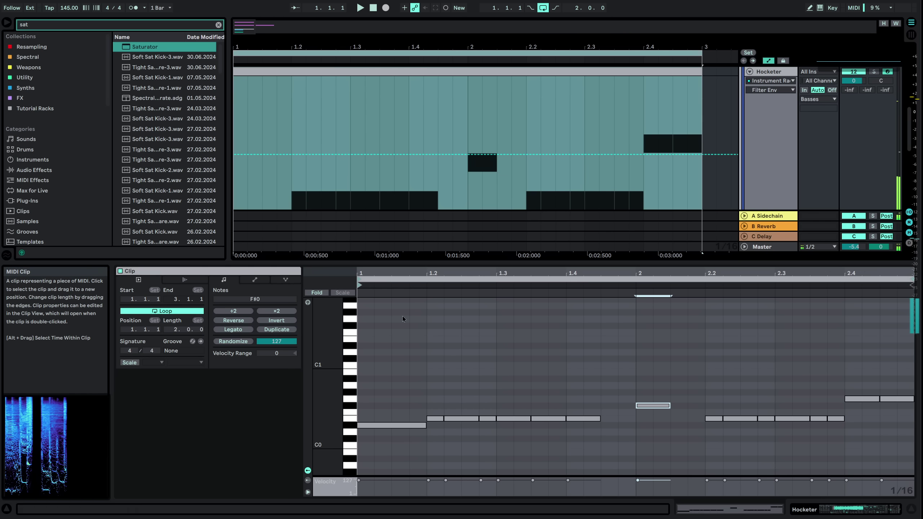
click(465, 399)
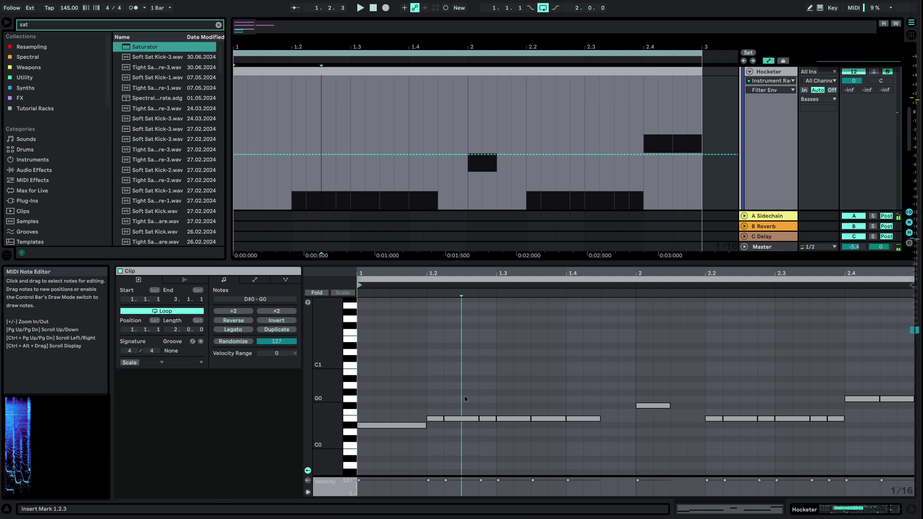
Reduce the velocity of the E0 notes from 1.2.1 to 1.3.1 and from 2.2.1 to 2.3.1 to 1.
click(451, 385)
key(ctrl+a)
drag(457, 418, 494, 426)
click(456, 400)
drag(487, 418, 486, 441)
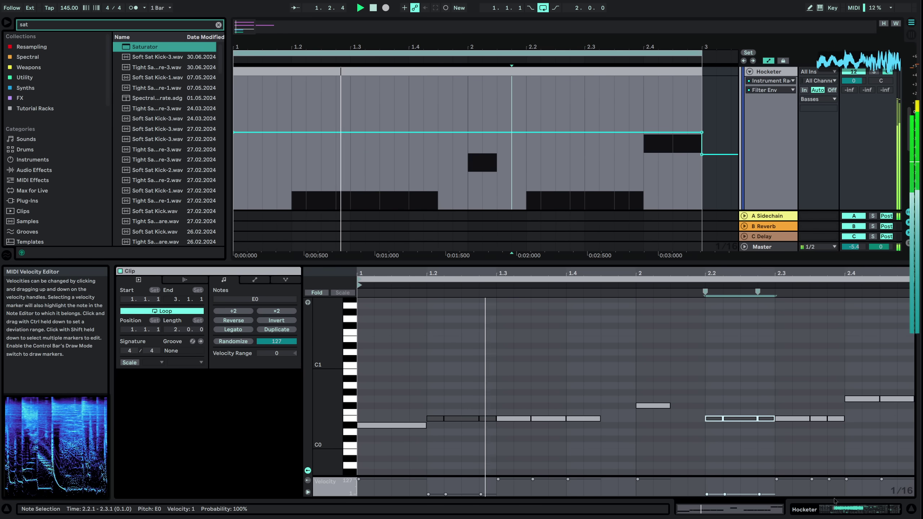
Search the browser for "ott" and load the OTT.adv preset before the Saturator on the Hocketer track.
click(868, 509)
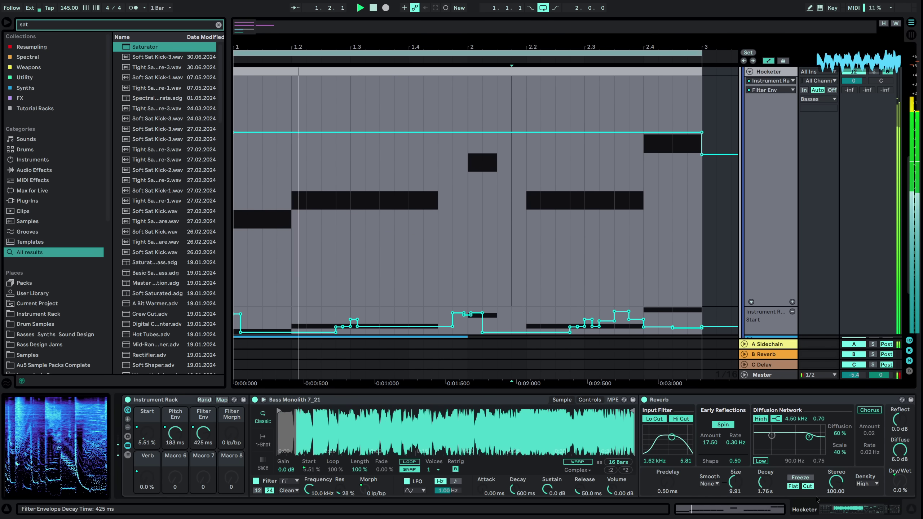
scroll(640, 437, right, 5)
scroll(642, 454, left, 5)
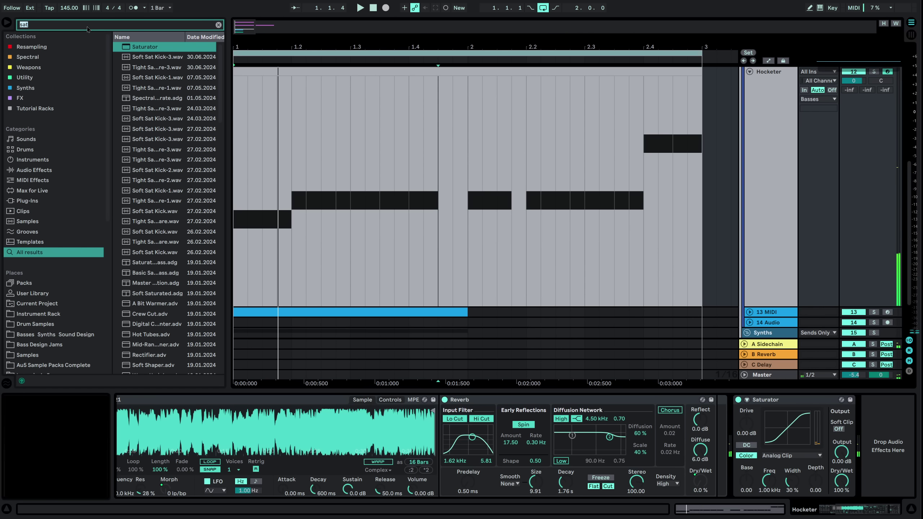
text(o)
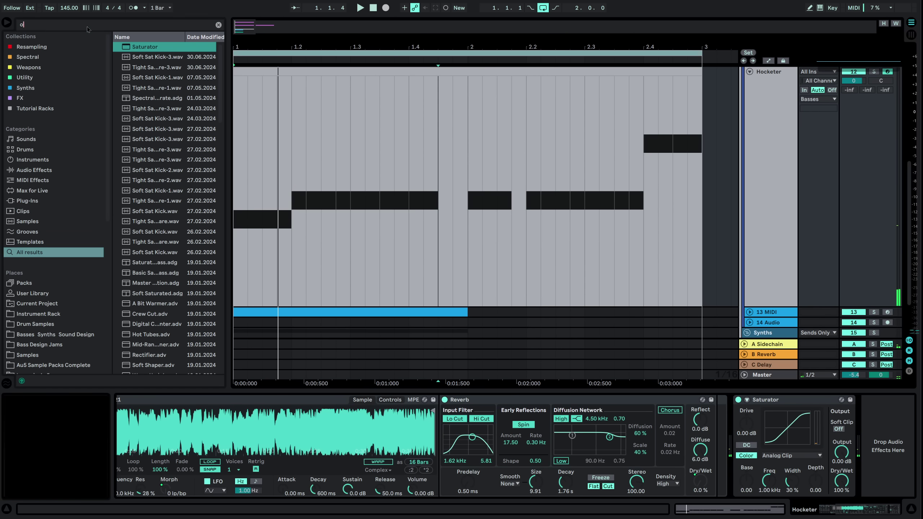
text(tt)
double_click(146, 58)
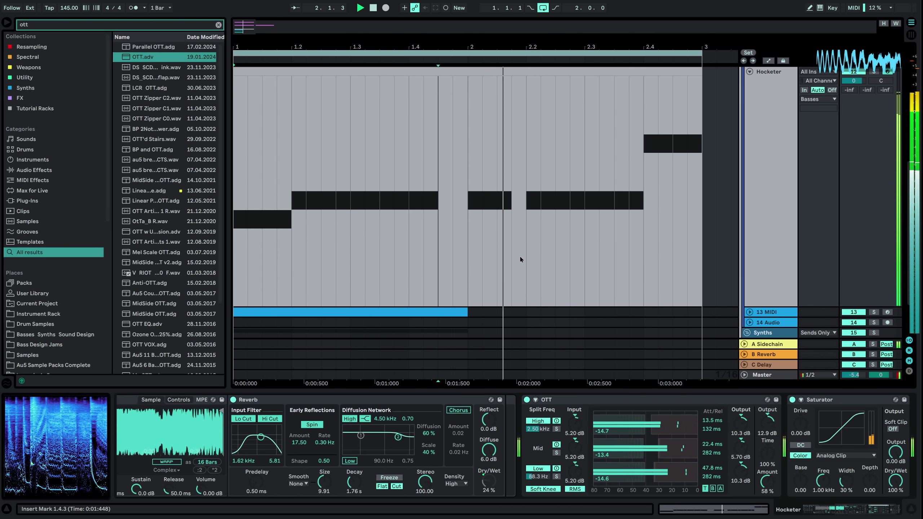
Open the garage drum top loop clip and set its warp mode to Beats.
key(x)
double_click(472, 213)
click(239, 299)
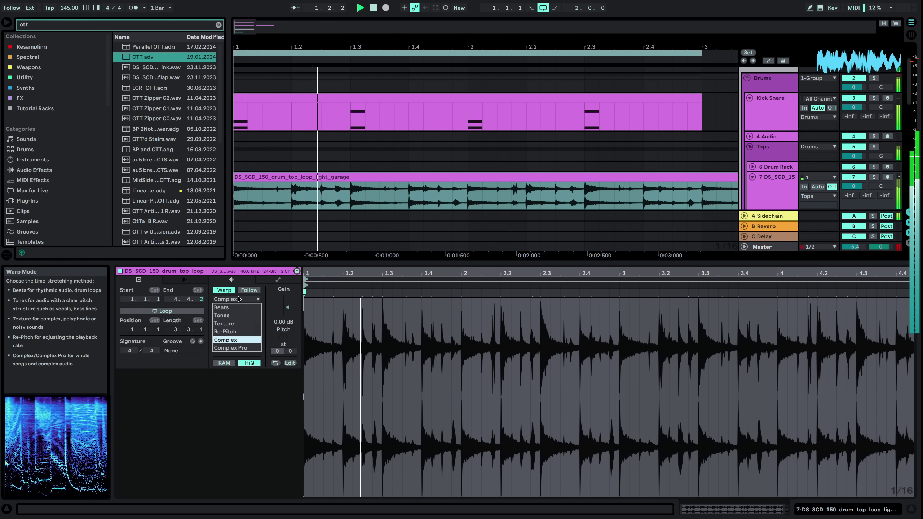
click(224, 307)
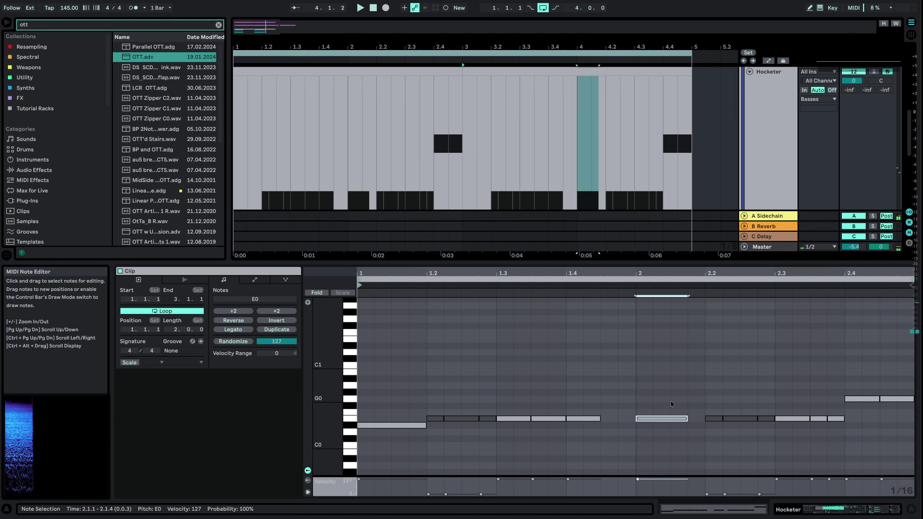
In the second Hocketer clip, move the 2.1.1 note to 2.1.3, duplicate it through the rest of the bar and raise the final note to E1.
key(Right)
key(Right)
key(ctrl+d)
key(ctrl+d)
key(shift+Left)
key(ctrl+d)
key(ctrl+d)
key(shift+Up)
Draw a downward clip envelope over the final note at 2.4 and play the bassline back.
click(255, 279)
key(b)
drag(869, 396, 866, 492)
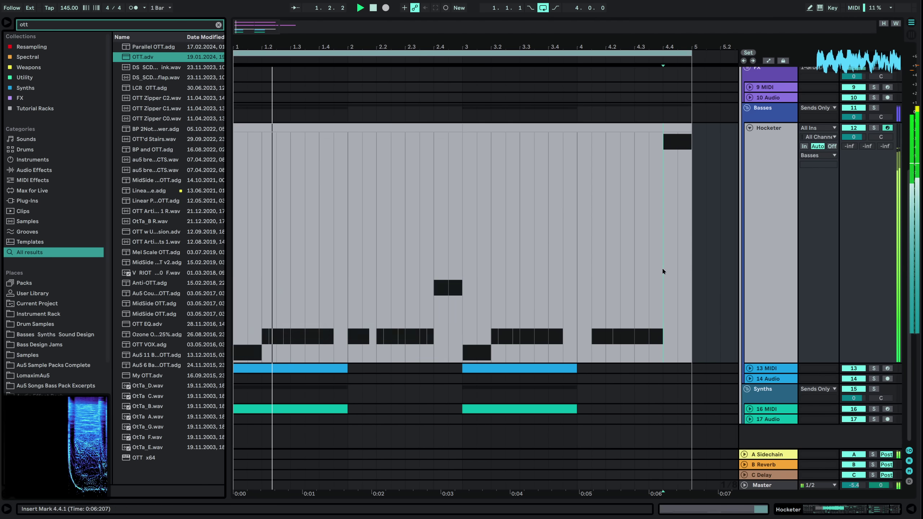
click(662, 268)
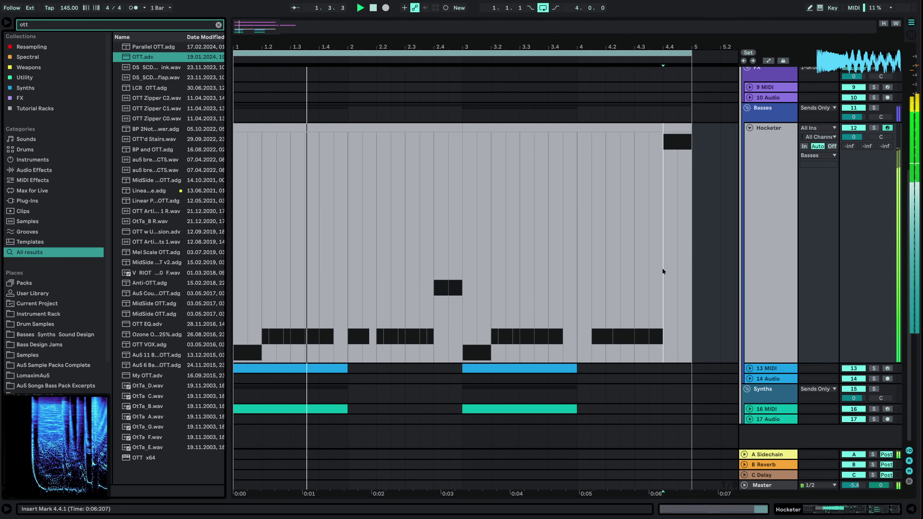
click(561, 273)
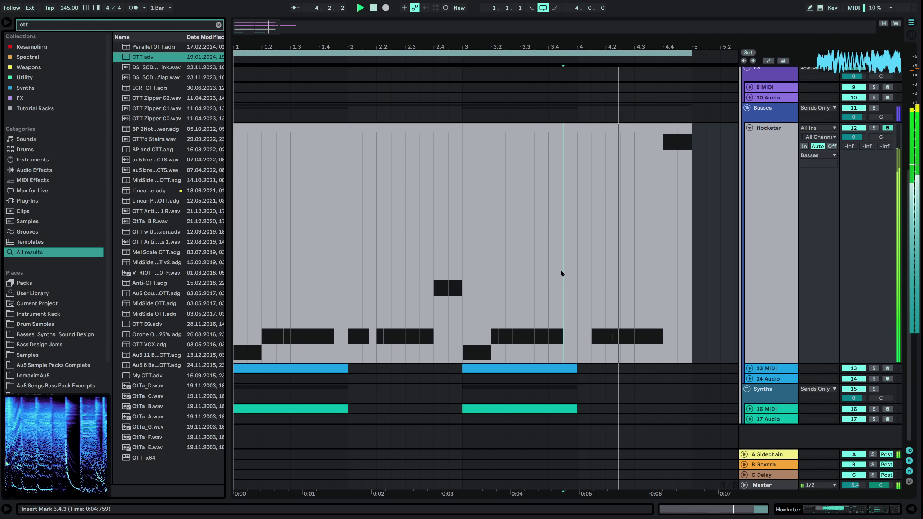
Show the Hocketer track's automation, examine the Start lane around bar 4 and play the part.
key(a)
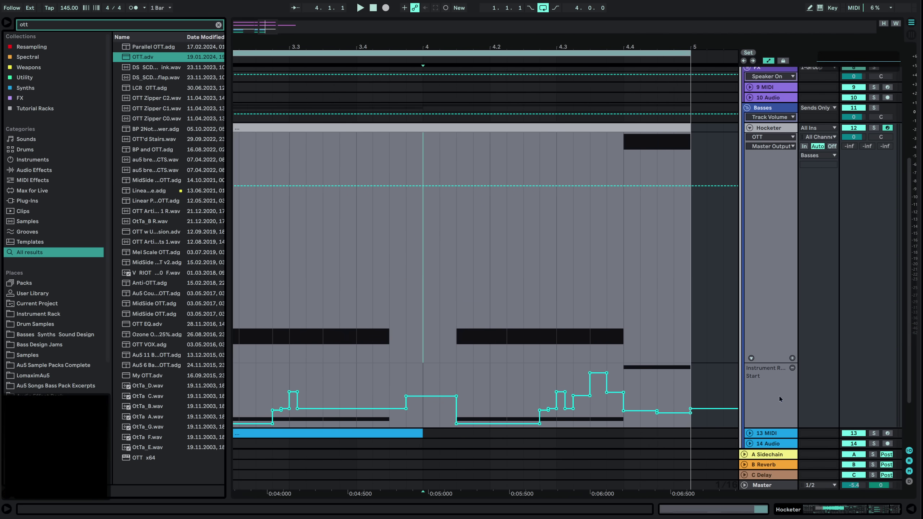
click(779, 399)
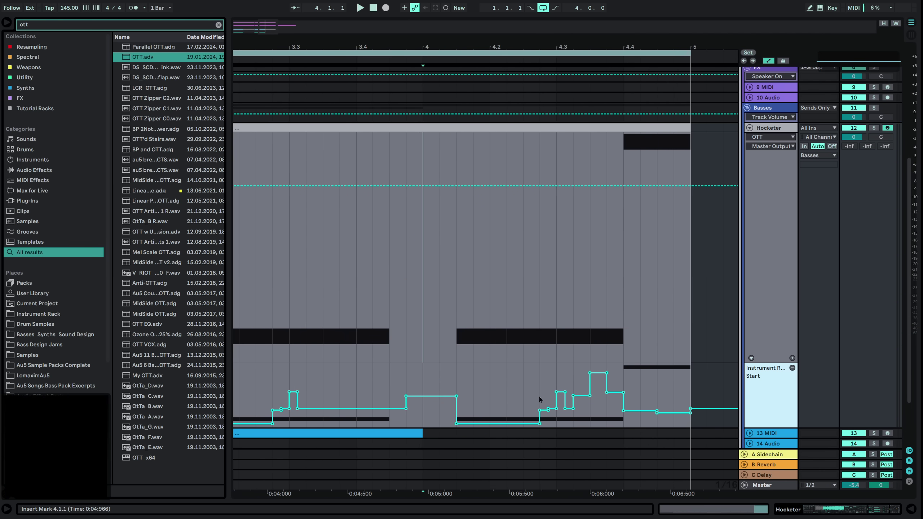
click(428, 379)
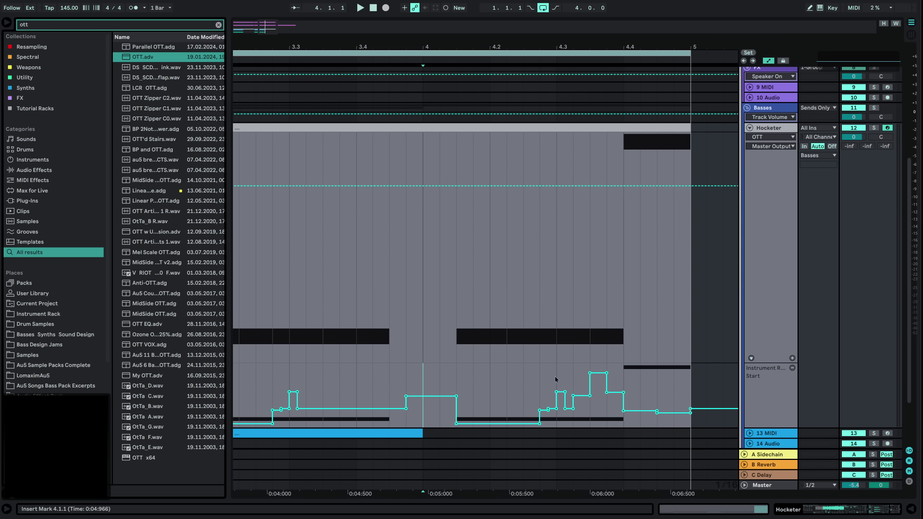
click(429, 314)
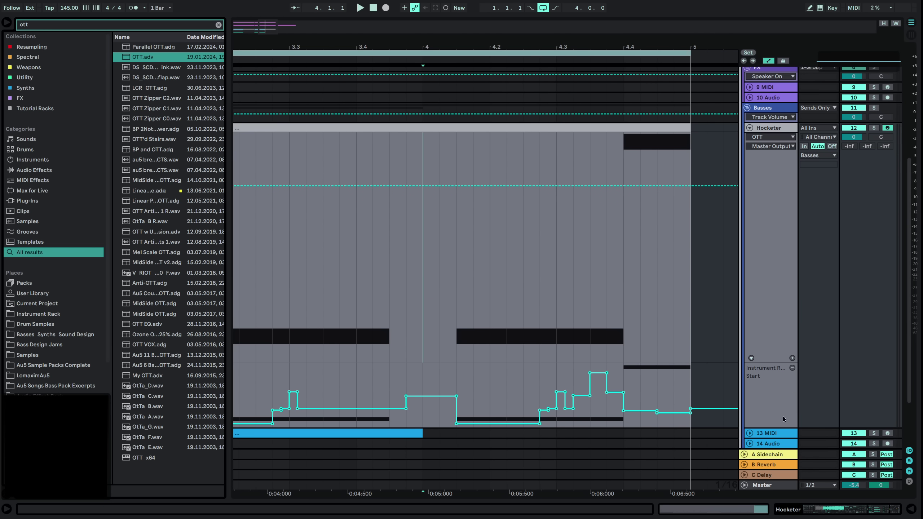
key(space)
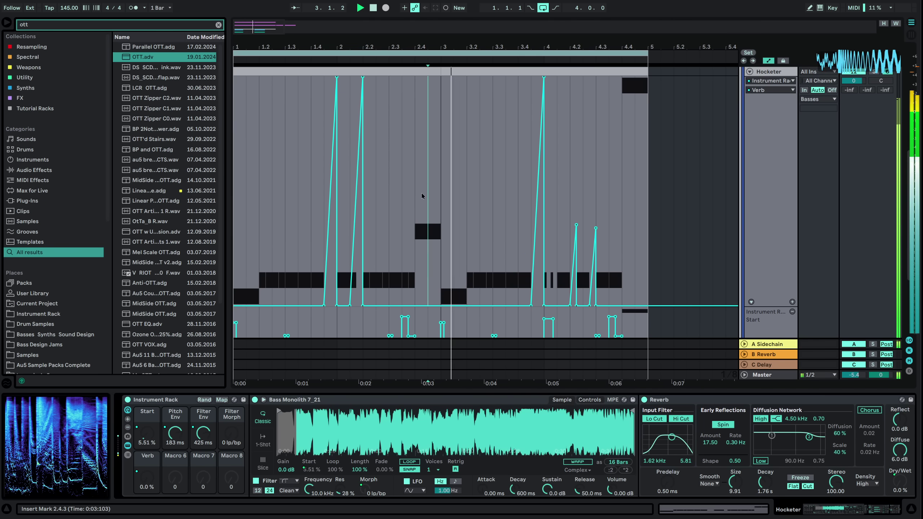
Hide the automation, transpose the second clip's notes from 2.1.3 to 2.2.4 up one octave to E1 and listen from 2.1.1.
key(h)
key(a)
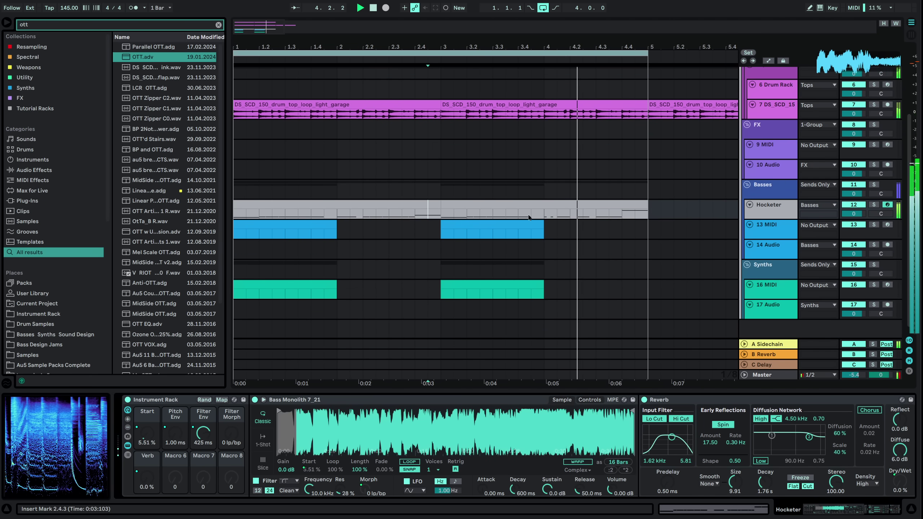
double_click(554, 215)
key(space)
drag(690, 367, 744, 447)
key(shift+Up)
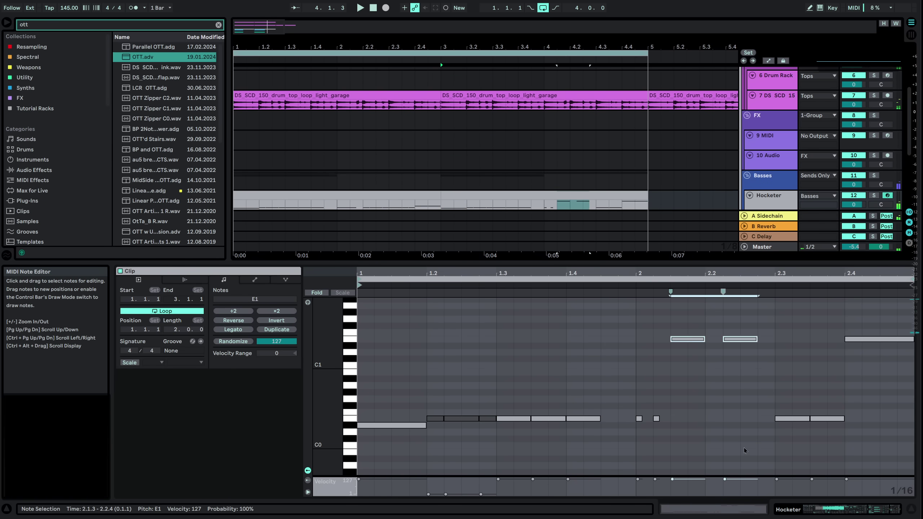
click(638, 363)
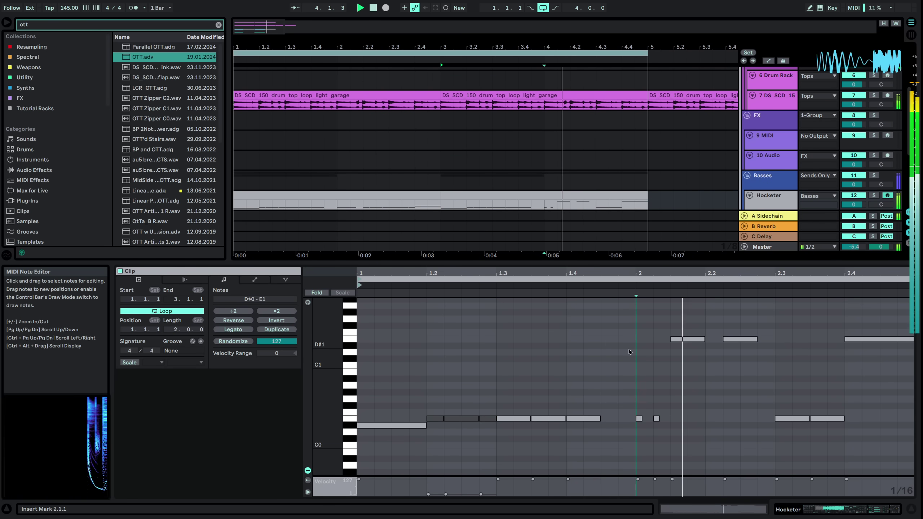
click(574, 362)
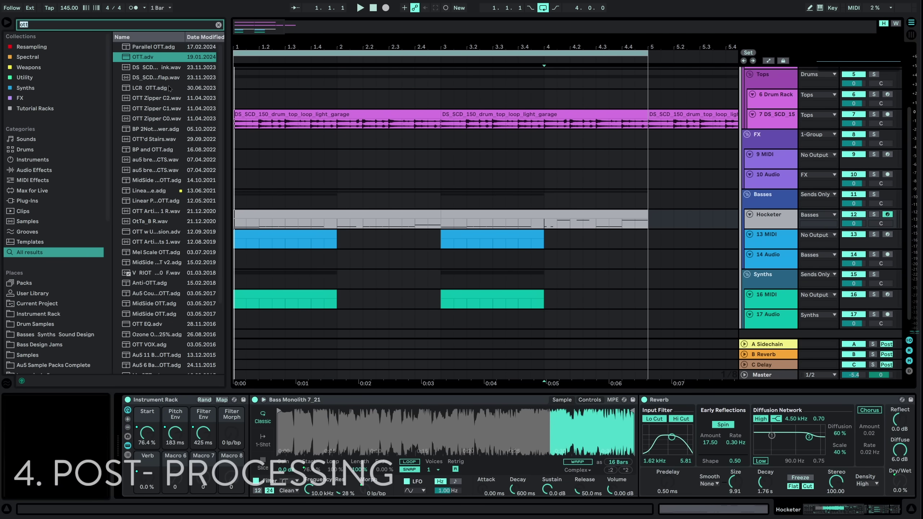
Find and load SerumFX on the Hocketer track, adjust Macro 1's modulation of the filter cutoff, and check the effects page.
text(serum)
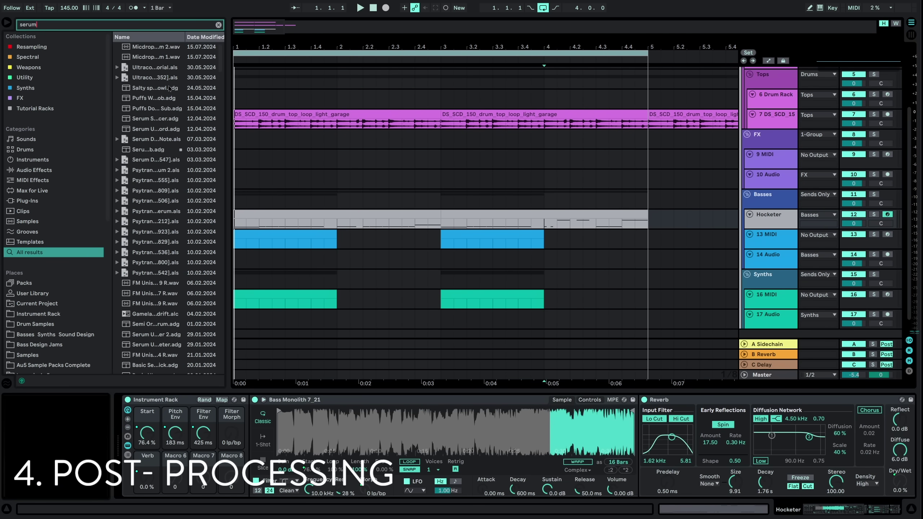
text(fx)
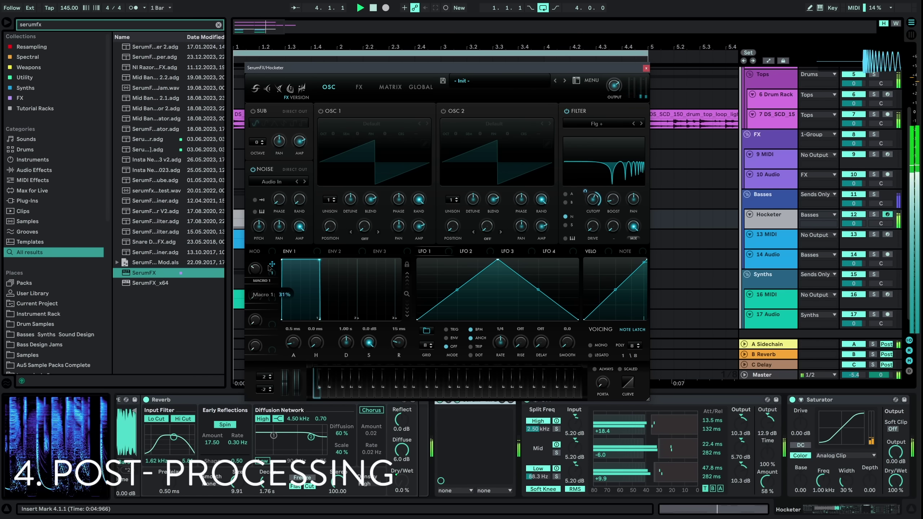
drag(588, 203, 588, 218)
click(359, 87)
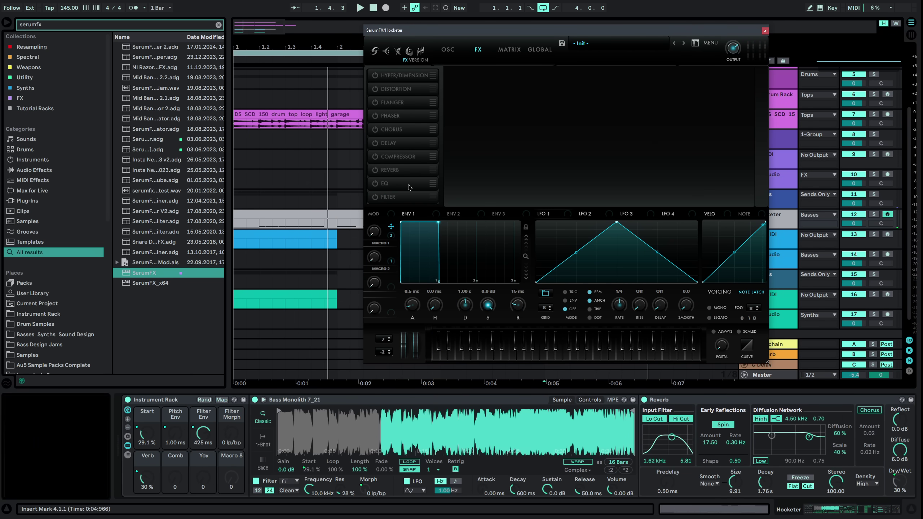
click(447, 49)
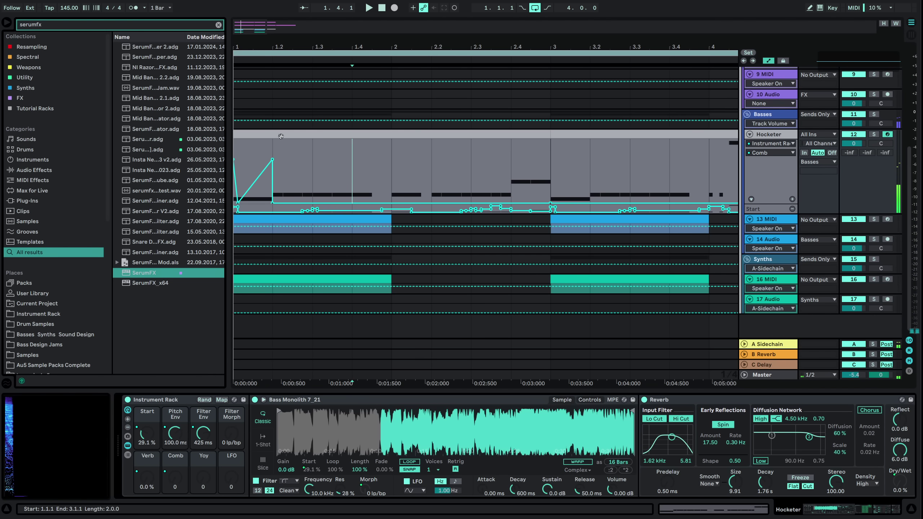
Select the first Hocketer clip, 1.1.1 to 3.1.1, and audition its Comb macro automation.
click(280, 135)
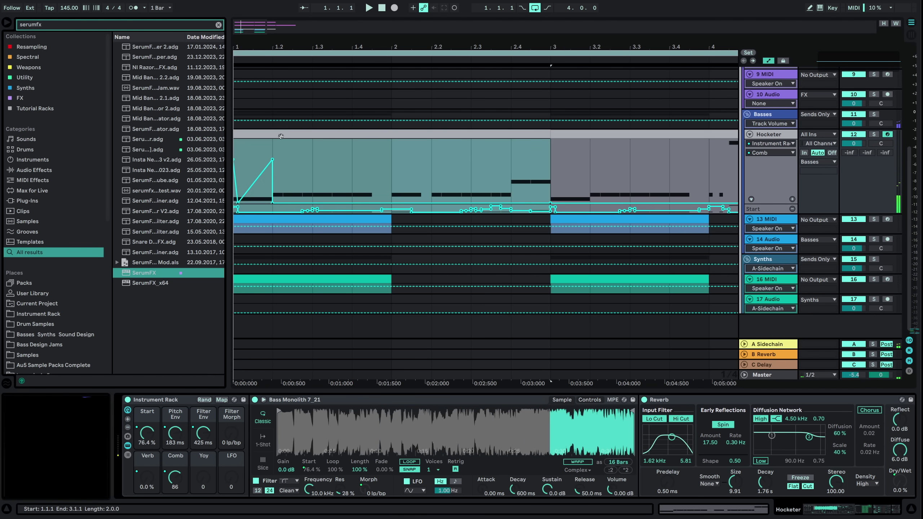
key(space)
key(space)
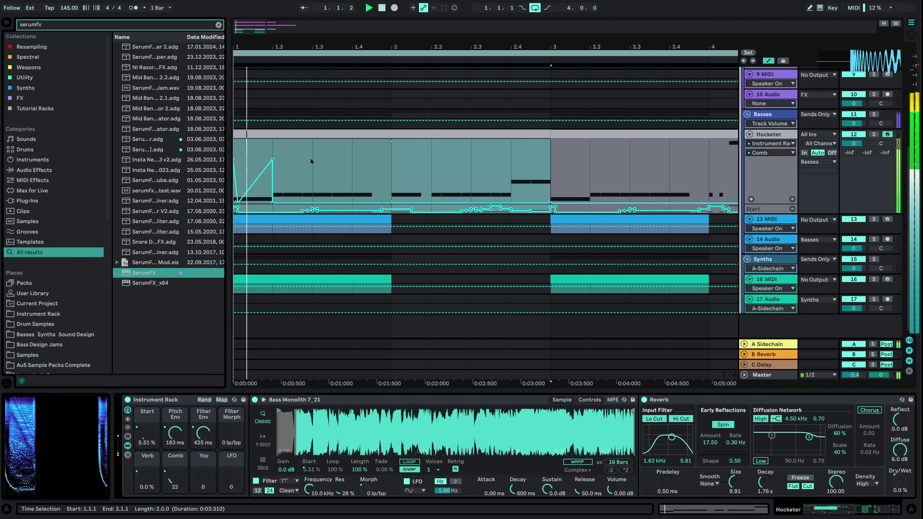
click(314, 160)
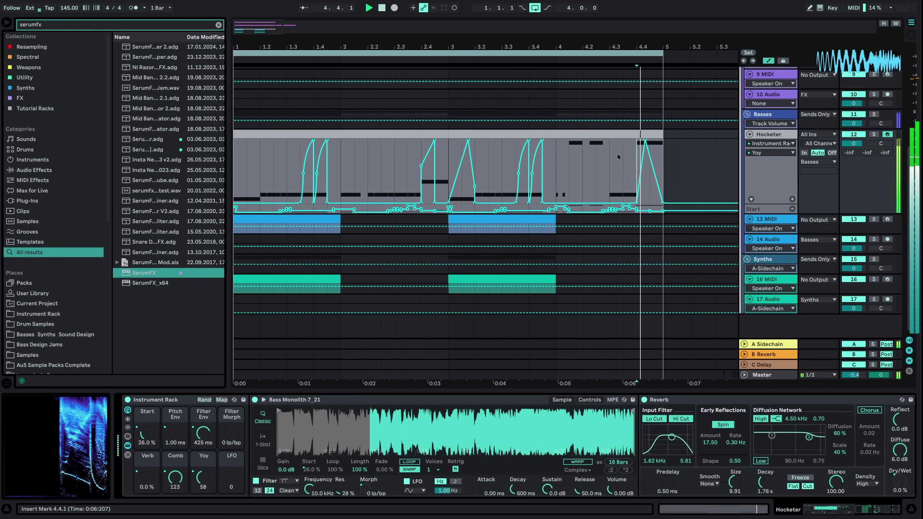
Adjust the rack's LFO macro to bring up its automation on the Hocketer track.
click(598, 168)
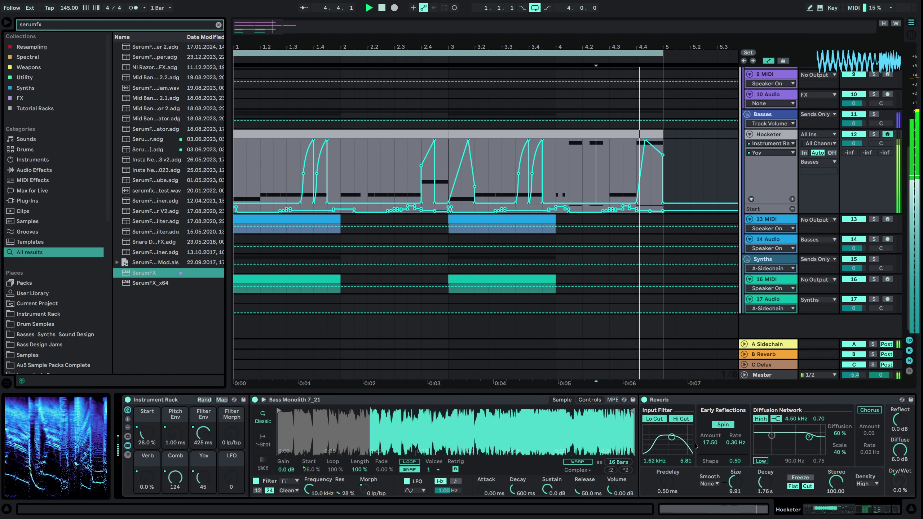
click(230, 479)
drag(230, 479, 231, 484)
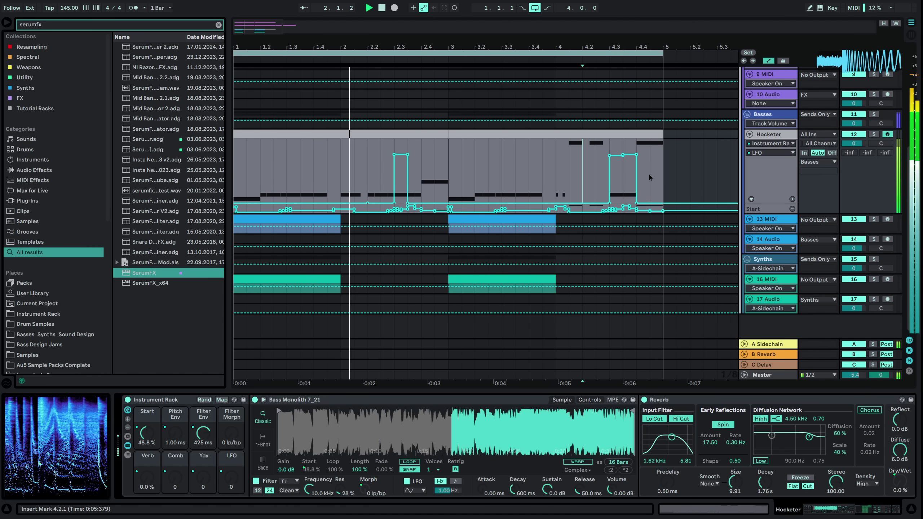
Listen to the LFO-automated bassline, hide the automation lanes and look over the arrangement with the drum tracks.
click(475, 168)
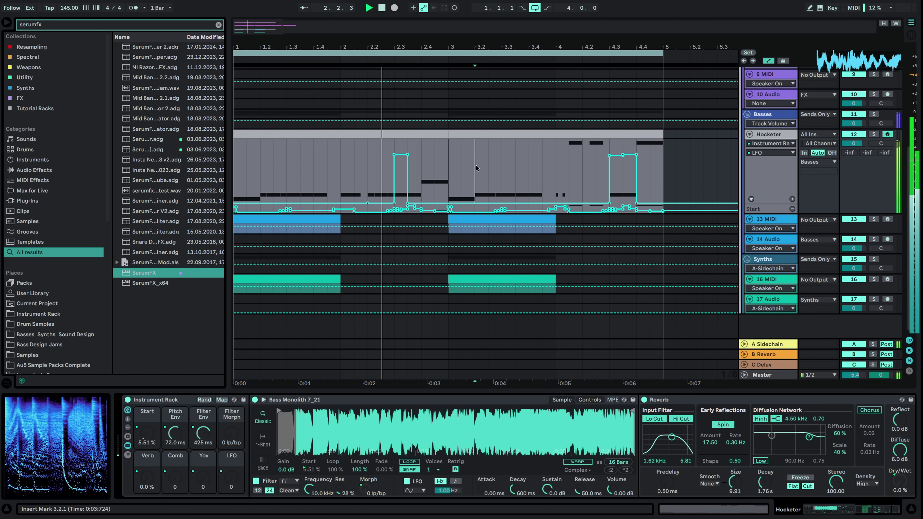
click(703, 177)
key(a)
scroll(573, 185, up, 5)
scroll(567, 196, down, 2)
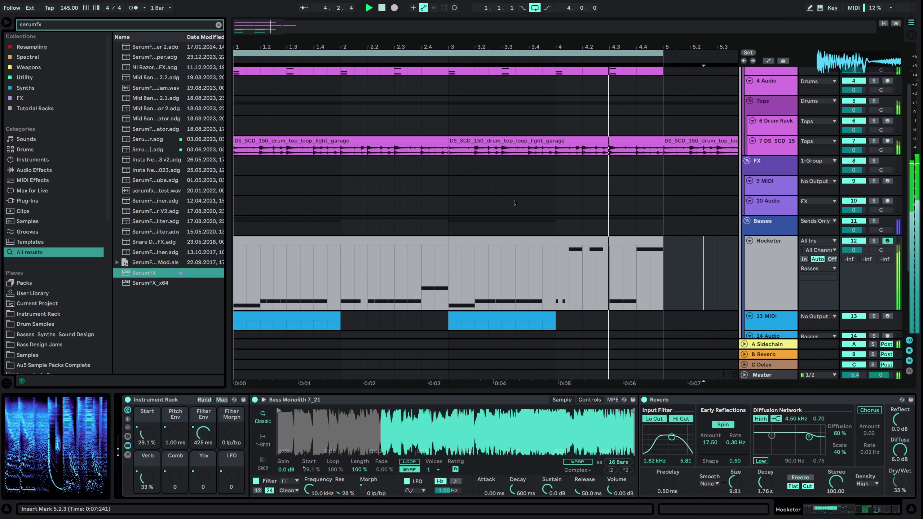
Stop playback, select the four-bar loop from 1.1.1 to 5.1.1 and duplicate its time across all tracks.
key(h)
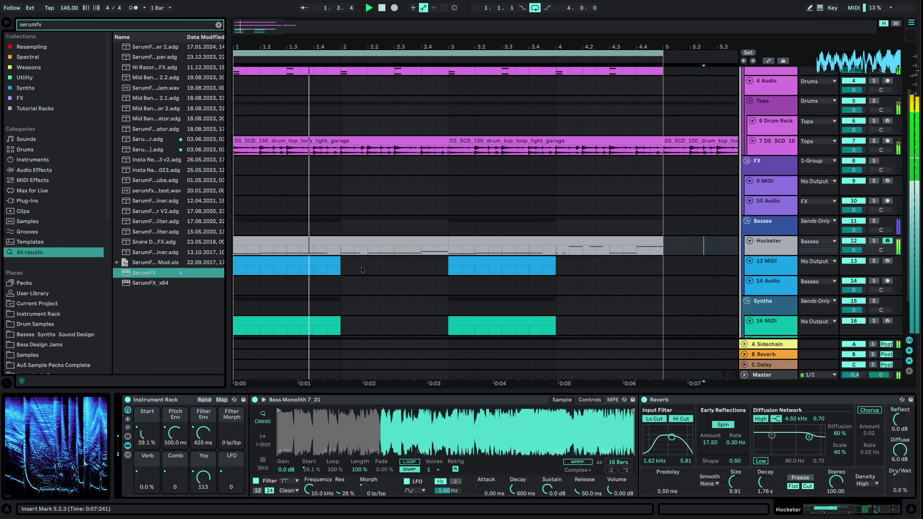
key(space)
click(396, 55)
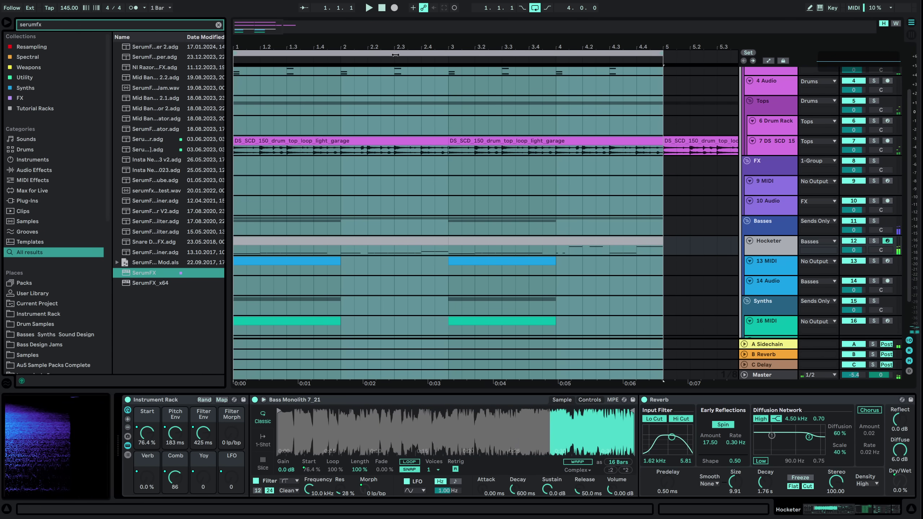
key(ctrl+shift+d)
Loop the duplicated Hocketer clips from 5.1.1 to 9.1.1 and show the Start macro's automation on the enlarged track.
mouse_move(396, 45)
mouse_down()
mouse_move(399, 11)
mouse_move(406, 45)
mouse_up()
click(372, 243)
shift+click(460, 239)
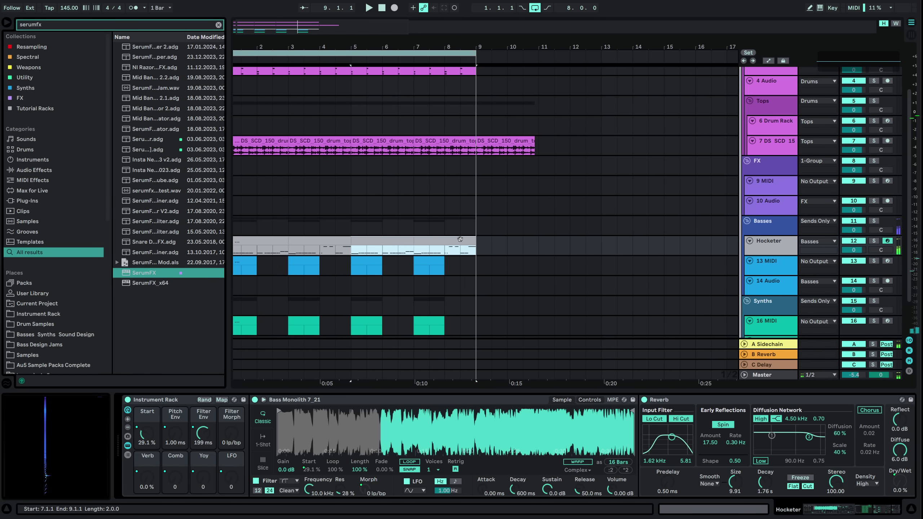
right_click(155, 441)
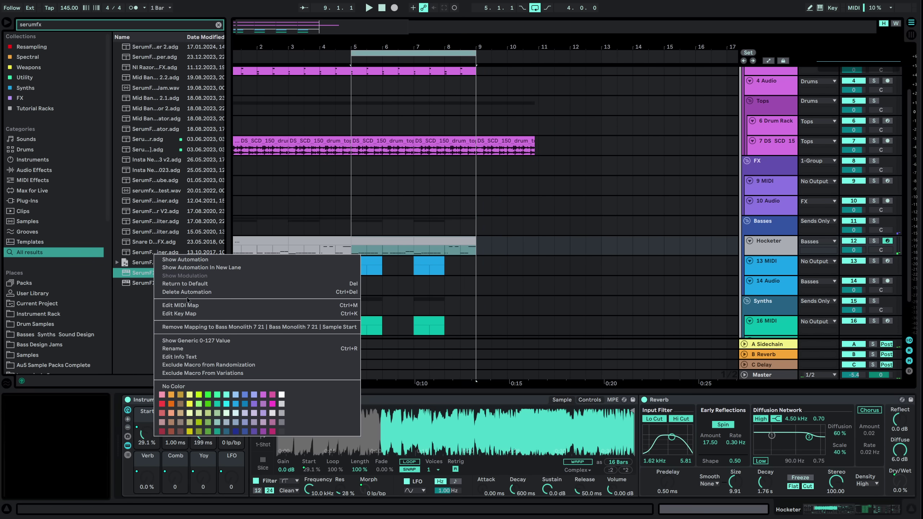
click(187, 263)
drag(776, 254, 775, 328)
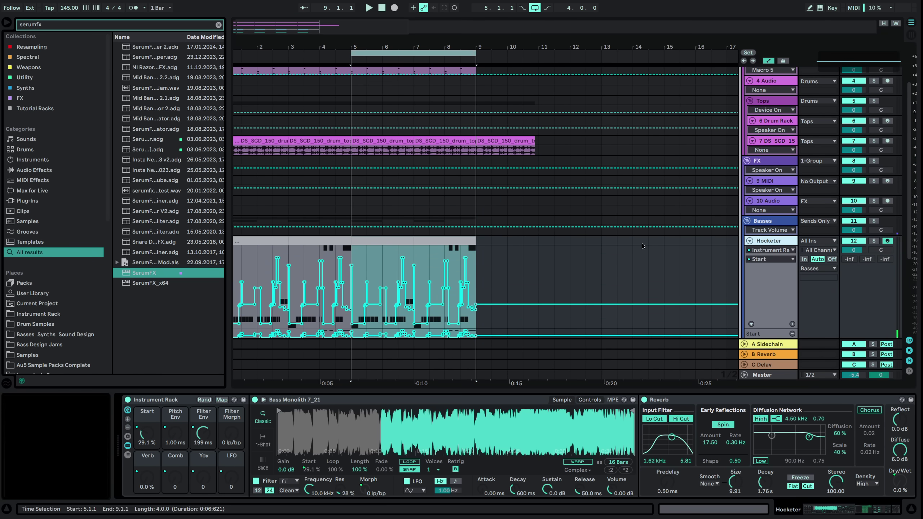
drag(387, 41, 389, 49)
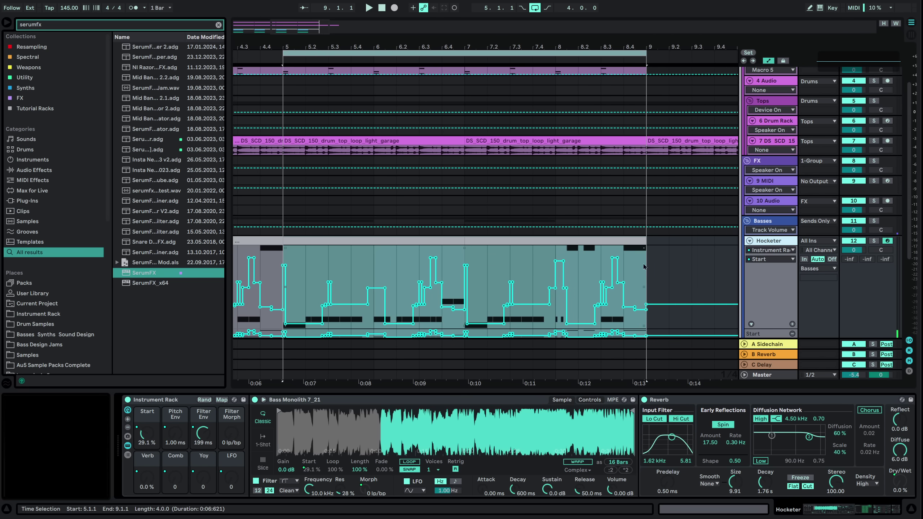
Select the Start automation from 5.1.1 to 9.1.1 and shift the whole curve up and down while auditioning the loop.
drag(643, 267, 285, 271)
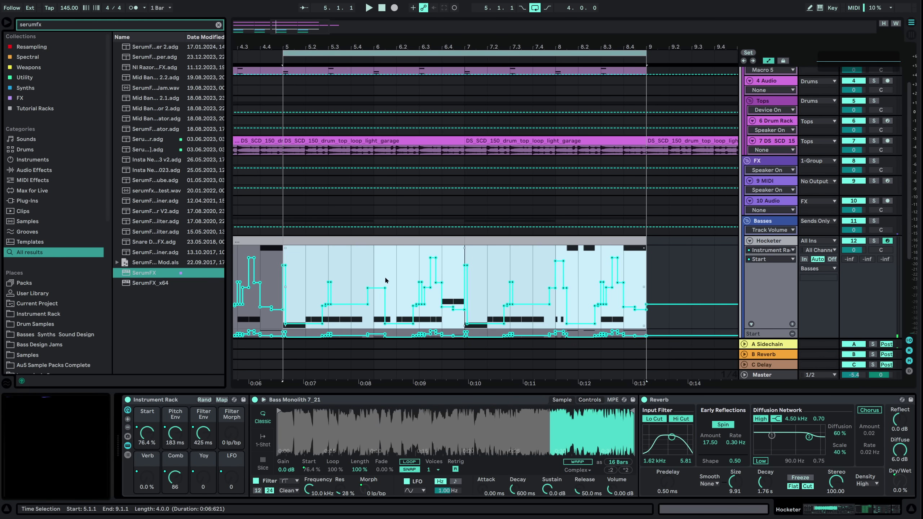
key(space)
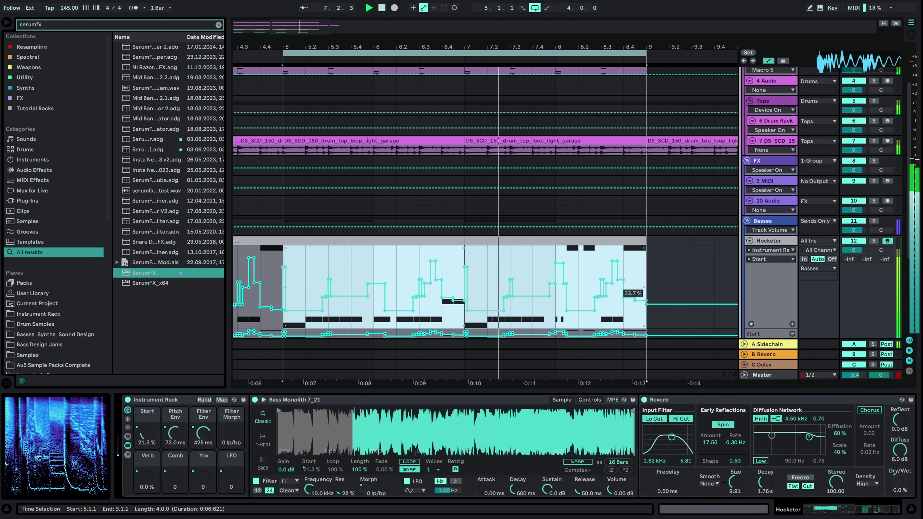
key(space)
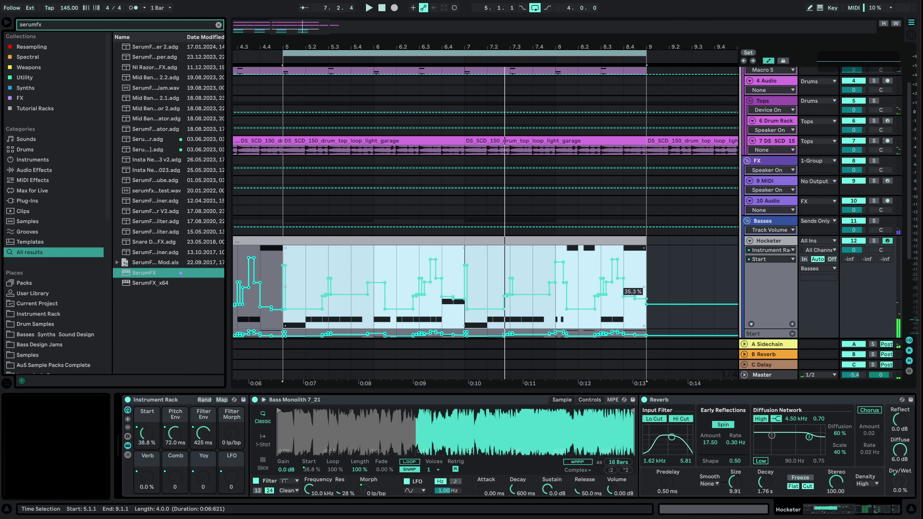
key(space)
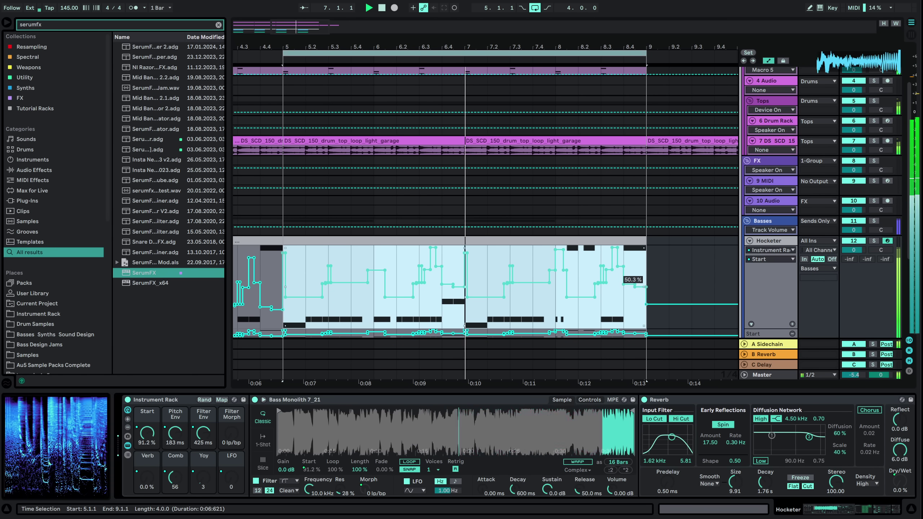
drag(640, 287, 640, 310)
key(space)
key(space)
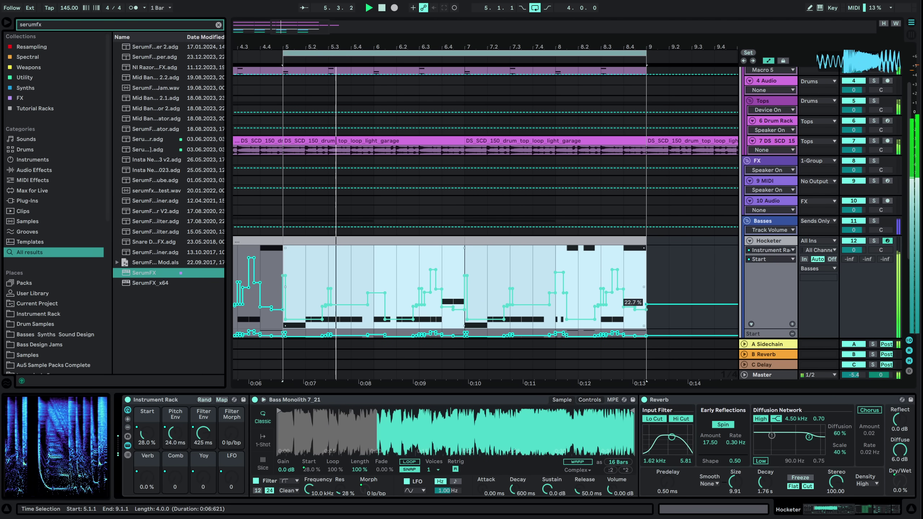
key(space)
key(space)
click(487, 280)
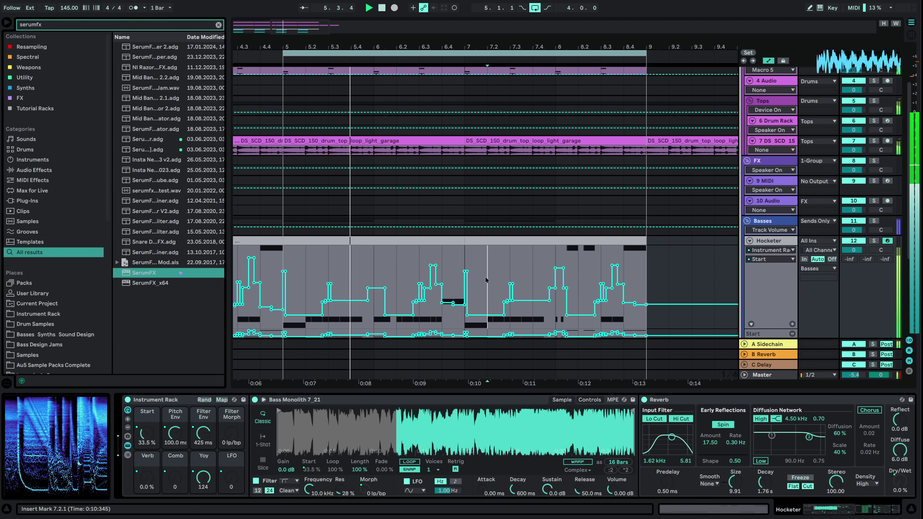
Clear the Hocketer phrase's first beat, 5.1.1 to 5.2.1, move the rest half a beat earlier to 5.1.3, and audition it.
key(space)
drag(290, 251, 332, 308)
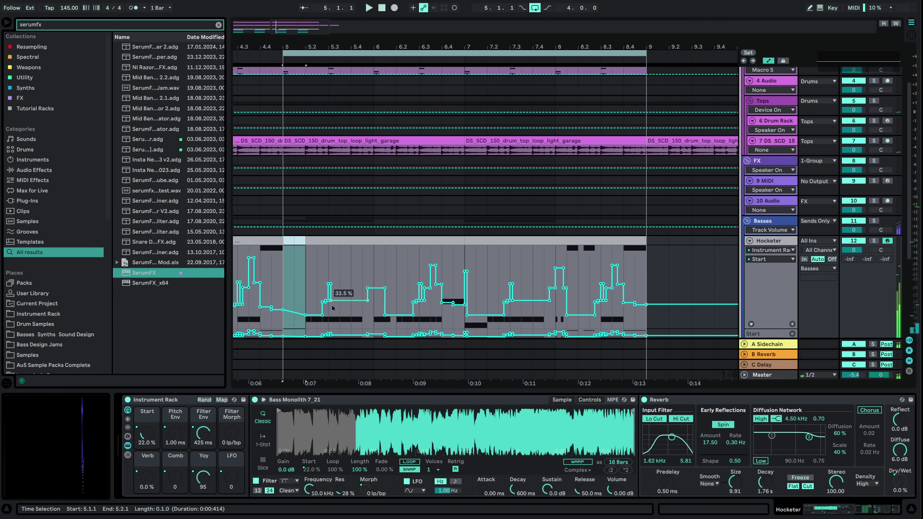
mouse_move(316, 241)
mouse_down()
mouse_move(310, 249)
mouse_move(316, 243)
mouse_up()
click(622, 242)
shift+click(328, 241)
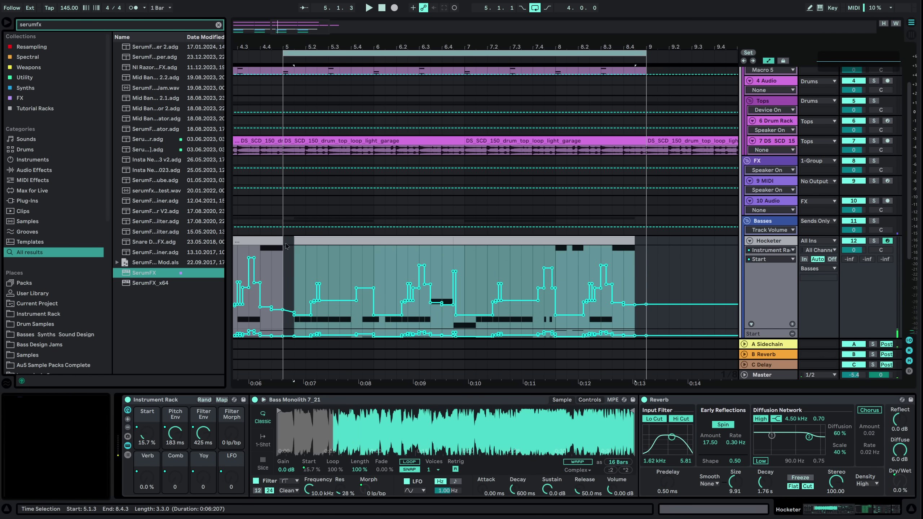
click(287, 246)
key(space)
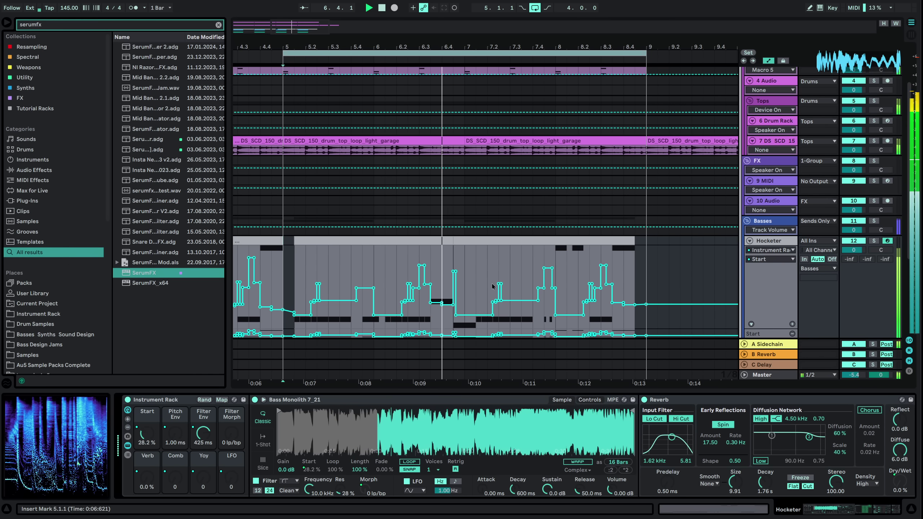
Fill the end of the shifted Hocketer phrase up to 9.1.1 with a short clip and compare both four-bar phrases.
click(509, 263)
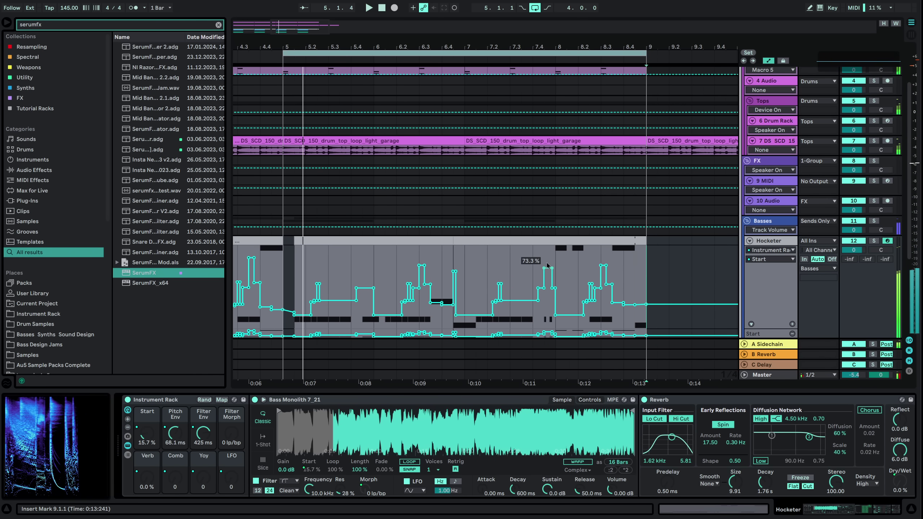
drag(406, 50, 538, 39)
click(687, 278)
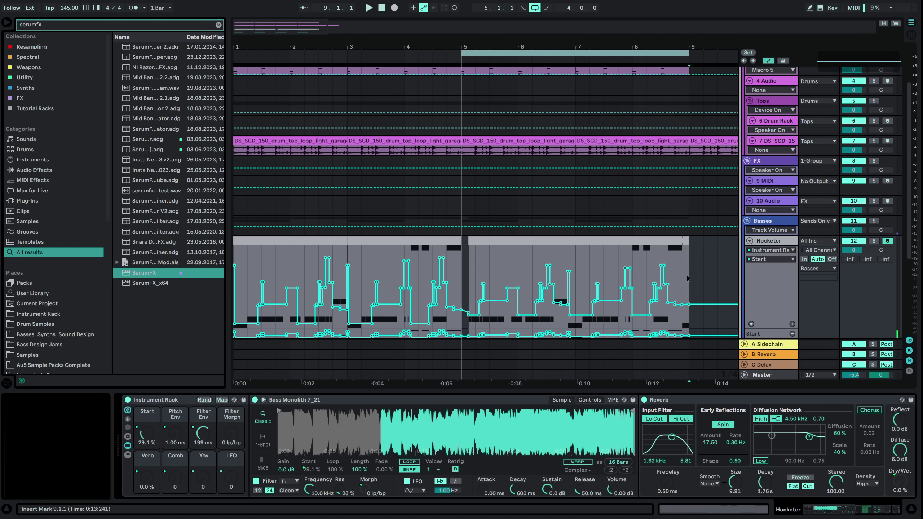
drag(236, 266, 353, 266)
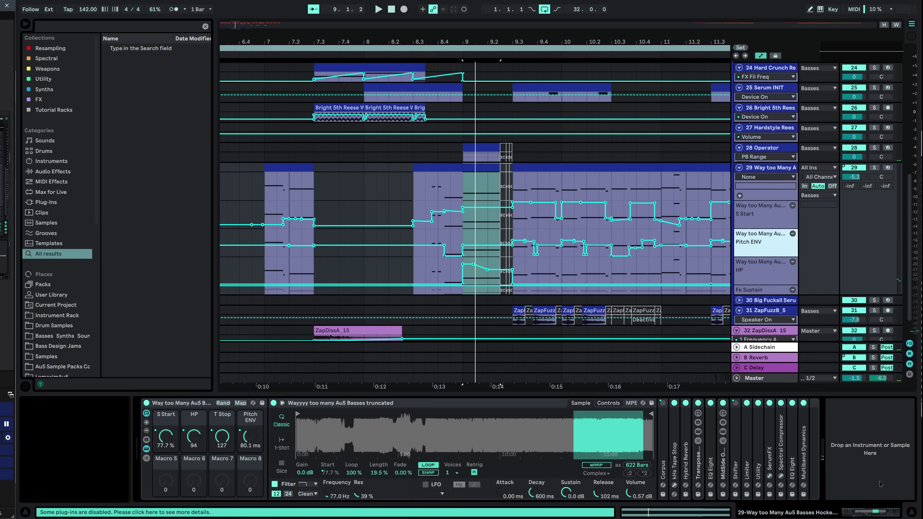
Play the hocketing basslines in the 142 BPM and 160 BPM example projects, examining the latter's automation lanes, drum and bass tracks.
key(space)
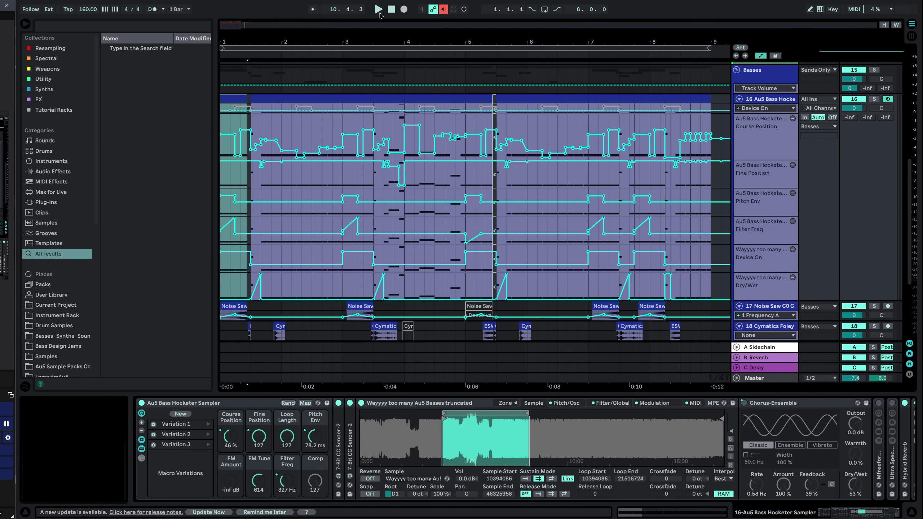
click(379, 12)
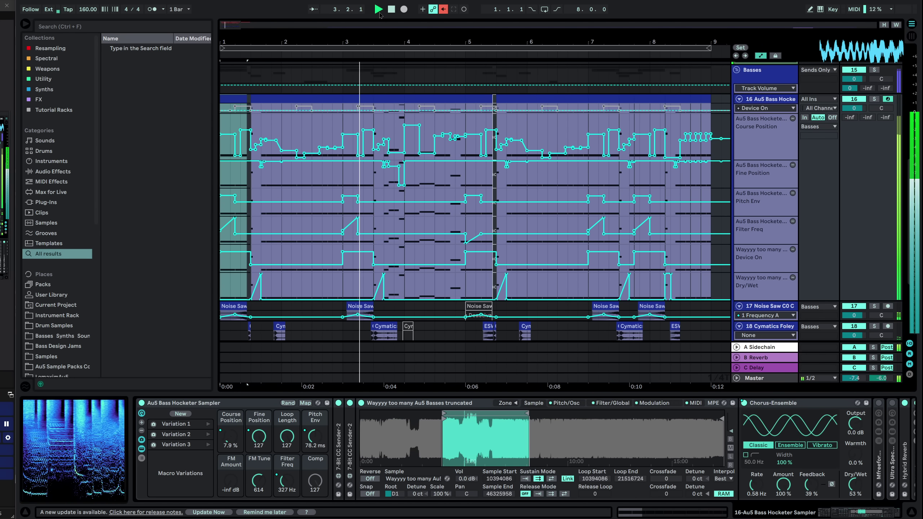
scroll(673, 299, up, 10)
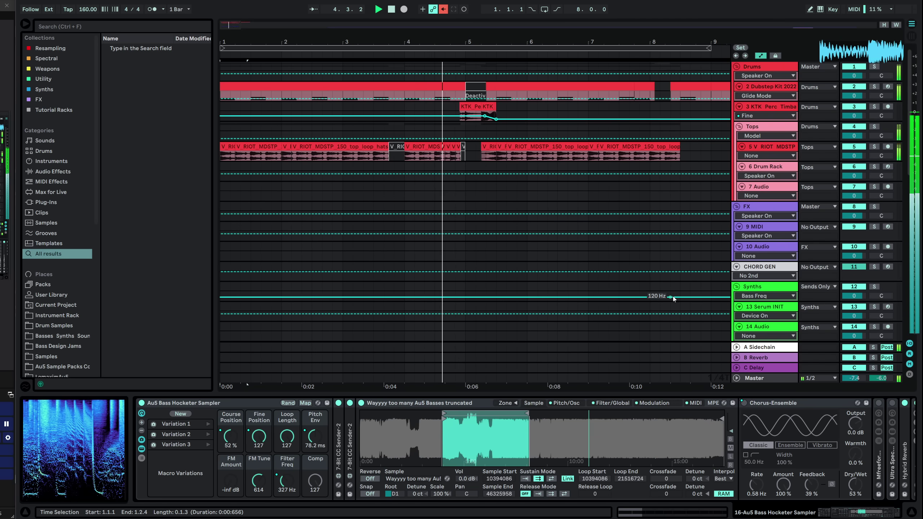
scroll(673, 299, down, 10)
scroll(674, 299, up, 5)
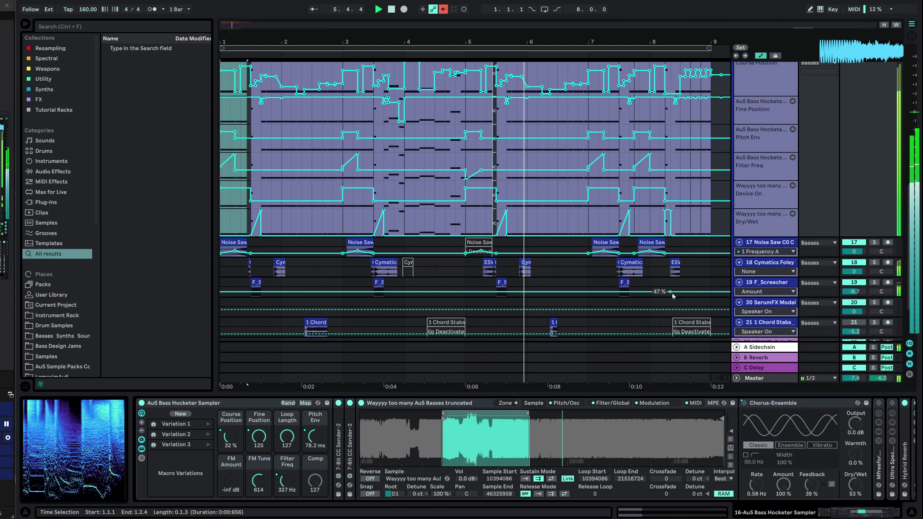
scroll(699, 281, down, 3)
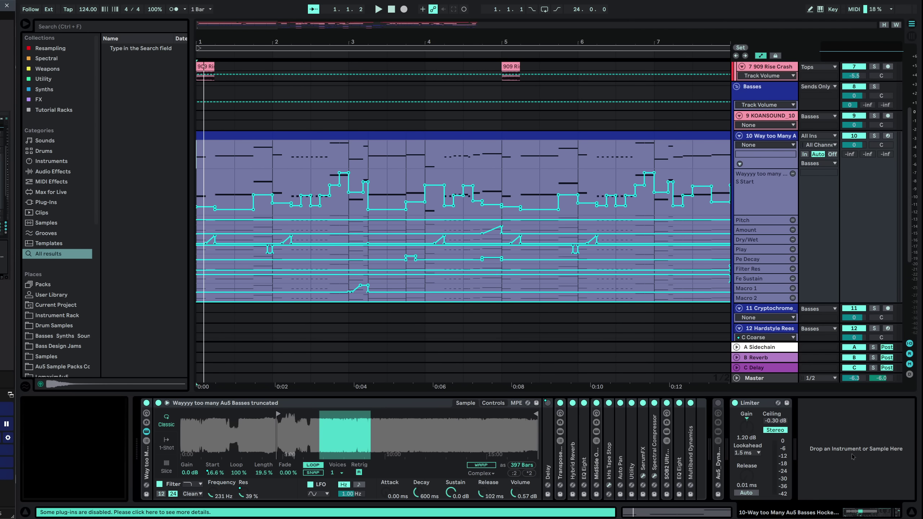
Play the 124 BPM example project and examine the Way too Many Au5 Basses track's automation lanes alongside its neighbouring tracks.
key(space)
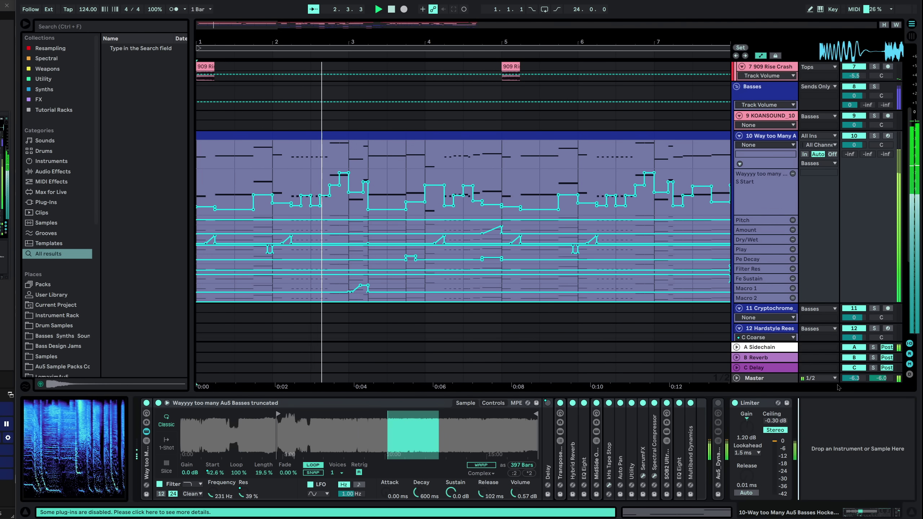
scroll(618, 268, up, 3)
scroll(619, 268, down, 5)
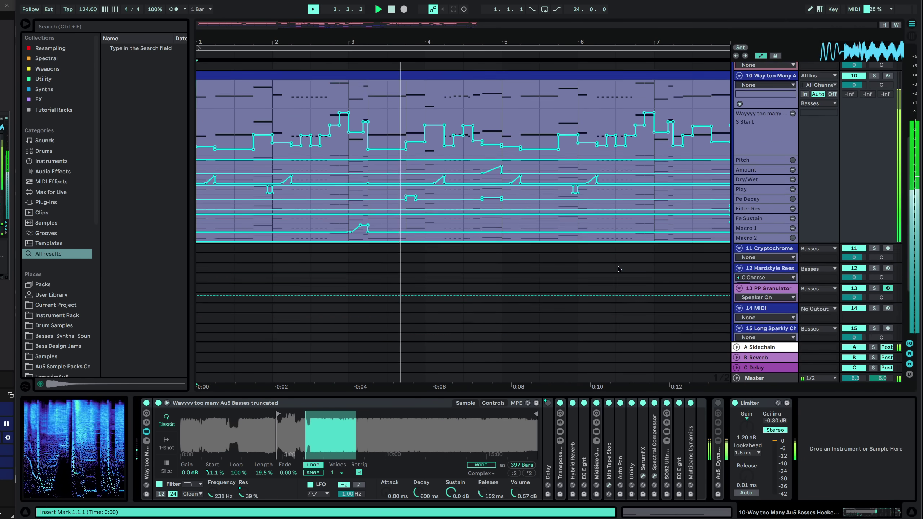
scroll(618, 269, down, 3)
scroll(664, 280, up, 5)
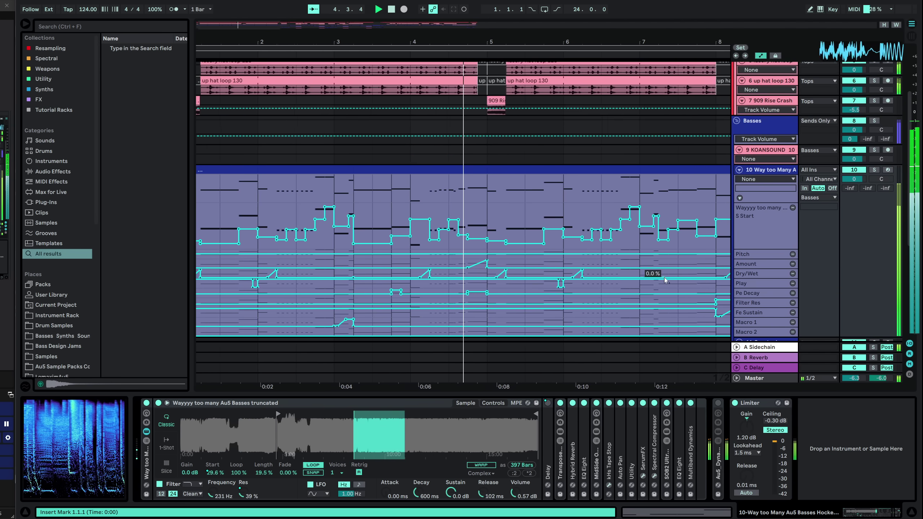